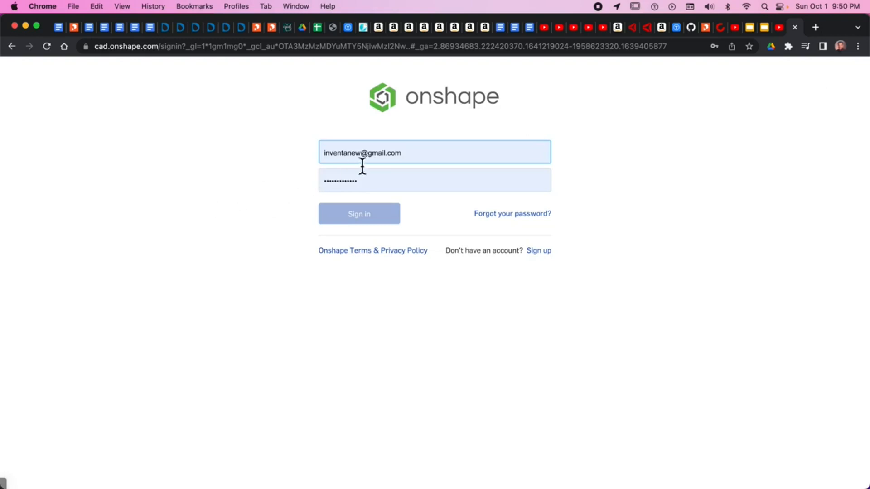
# - Sign in with the saved account credentials and create a new public document named house
pyautogui.click(412, 183)
pyautogui.click(355, 210)
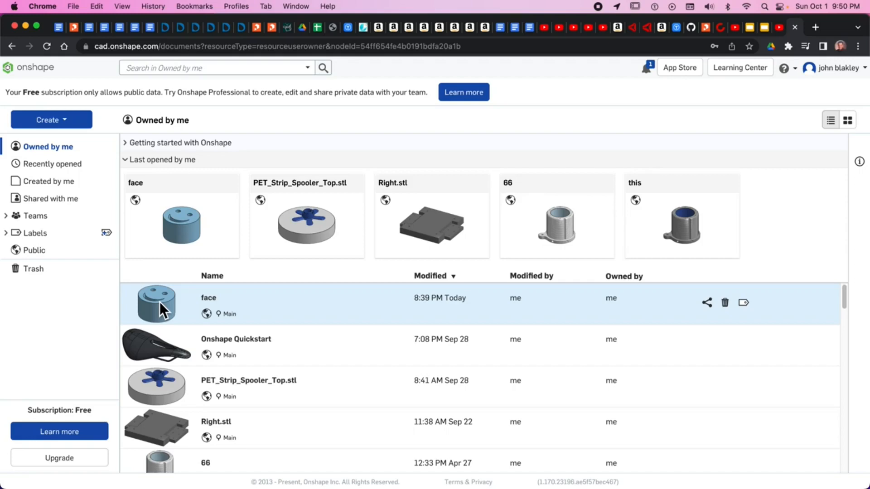
pyautogui.click(77, 120)
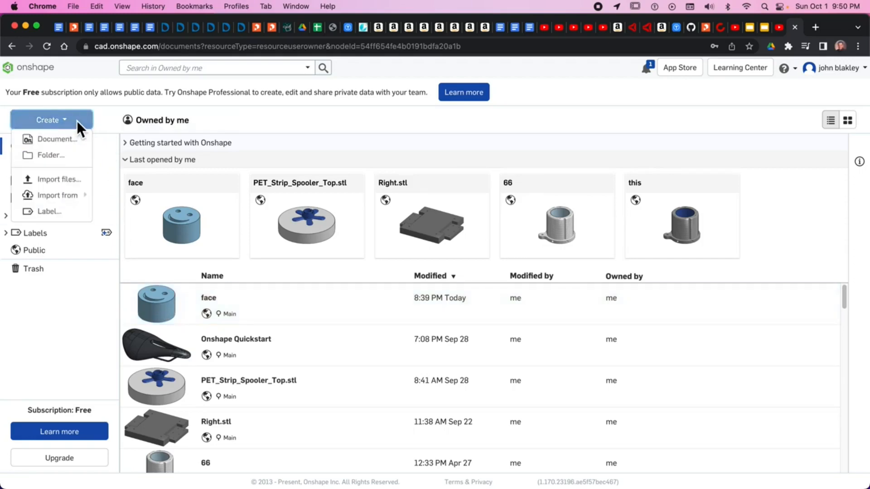
pyautogui.click(64, 141)
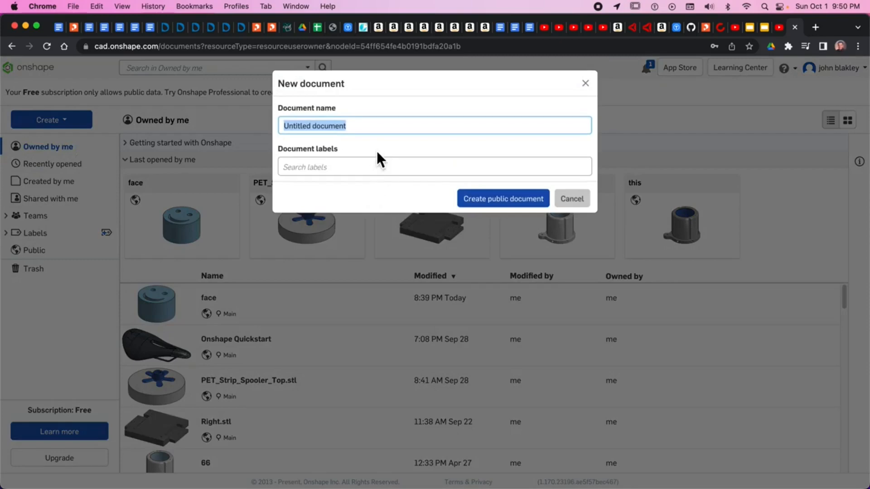
pyautogui.write('house')
pyautogui.click(497, 197)
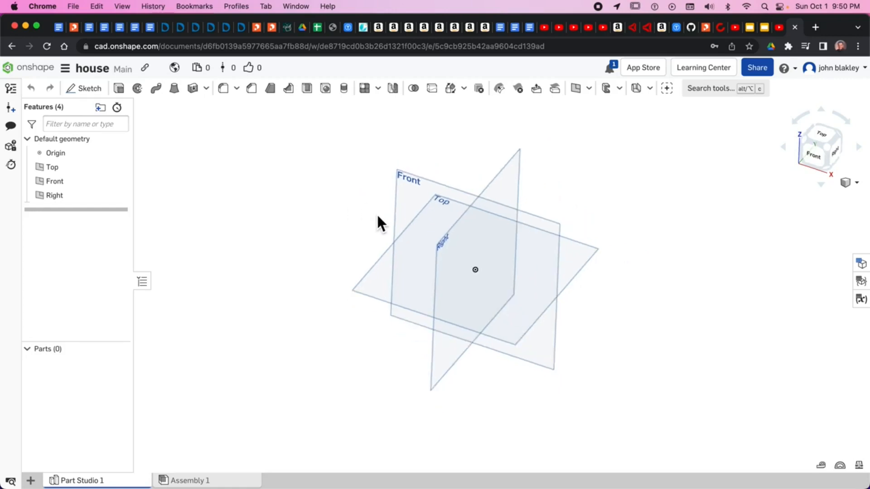
# - Start a new sketch on the Top plane
pyautogui.moveTo(379, 223); pyautogui.dragTo(357, 225, button='middle')
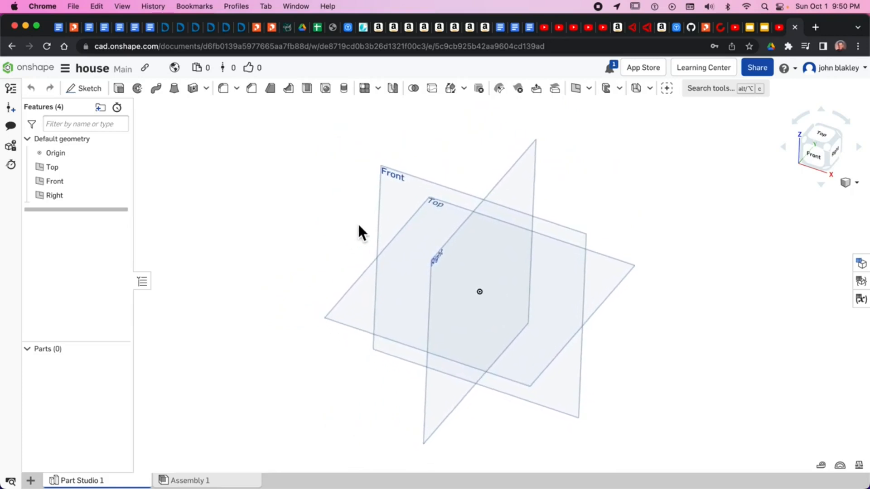
pyautogui.moveTo(334, 227)
pyautogui.mouseDown(button='right')
pyautogui.moveTo(342, 246)
pyautogui.moveTo(330, 230)
pyautogui.moveTo(333, 243)
pyautogui.mouseUp(button='right')
pyautogui.click(446, 181)
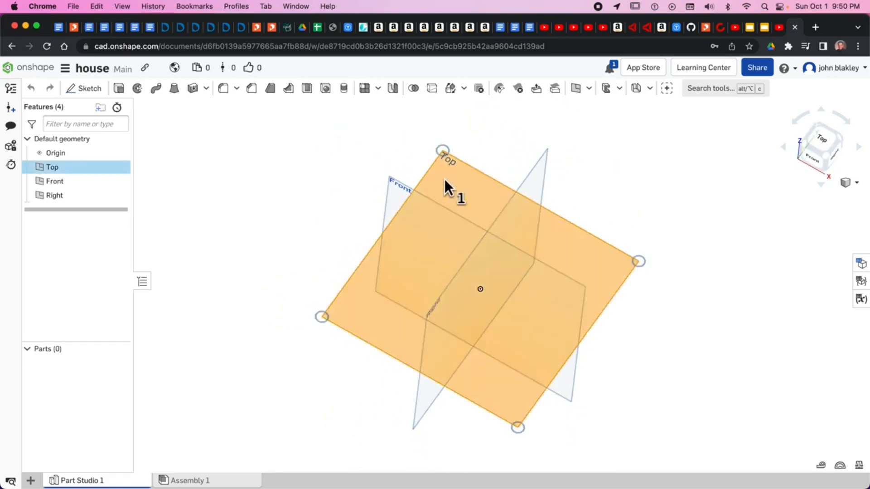
pyautogui.click(102, 91)
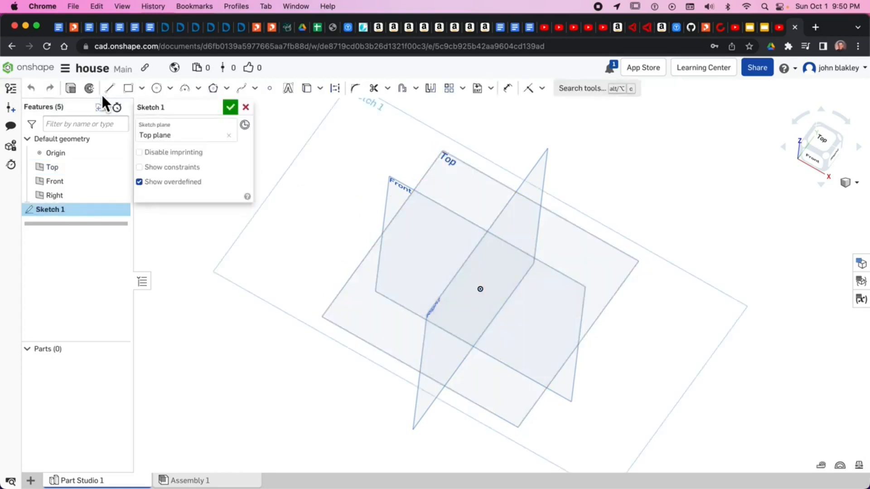
# - Hide all the default reference planes while keeping the sketch open
pyautogui.scroll(-3, 358, 116)
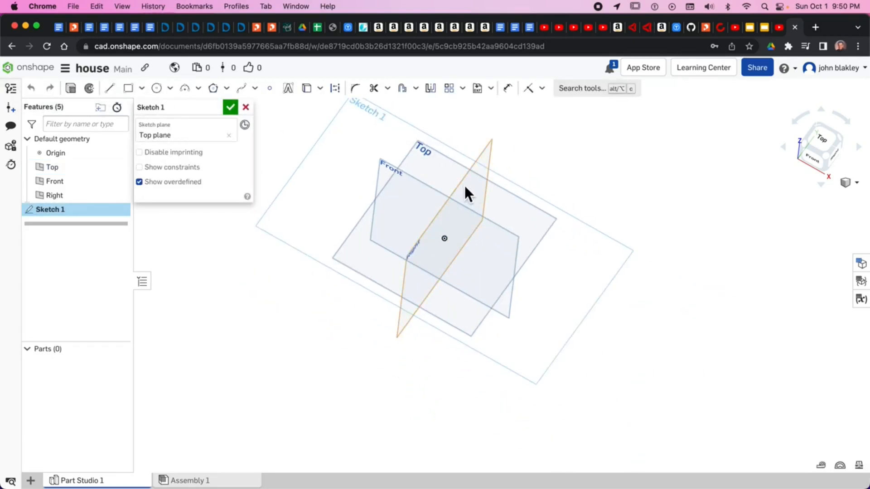
pyautogui.rightClick(440, 171)
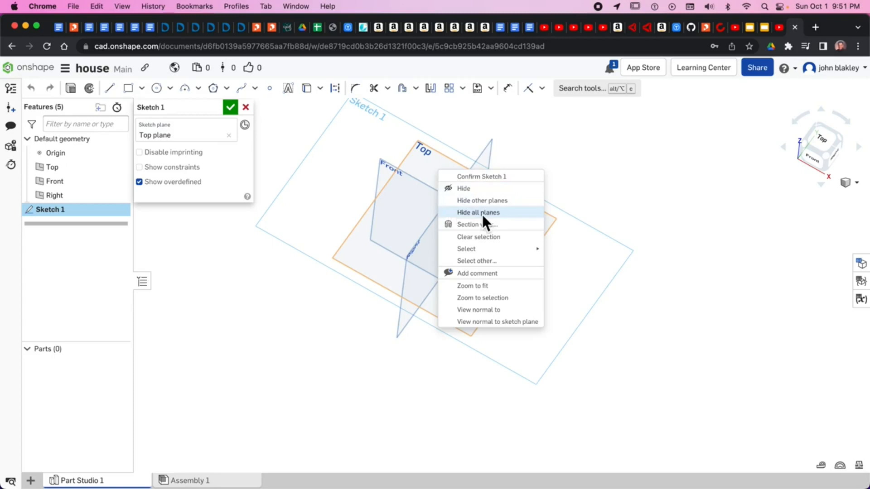
pyautogui.click(422, 211)
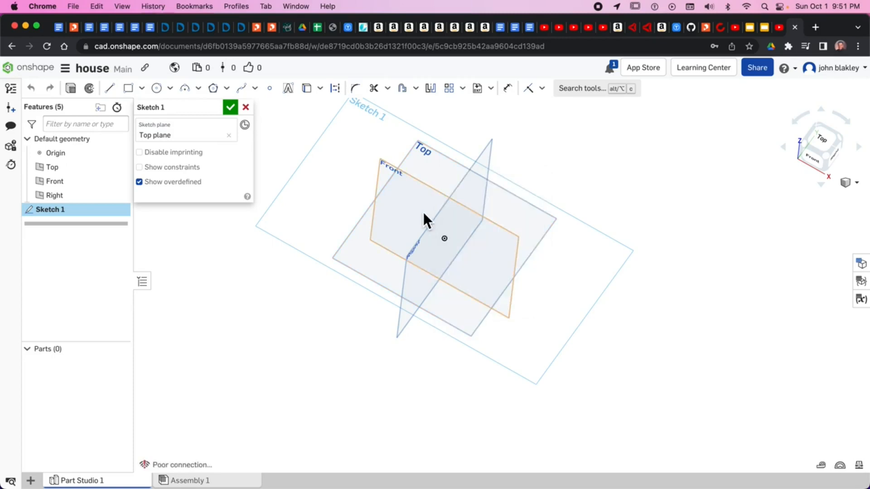
# - Sketch a center point rectangle about 140 mm wide and 137 mm high, centred on the origin
pyautogui.scroll(-3, 418, 182)
pyautogui.click(823, 141)
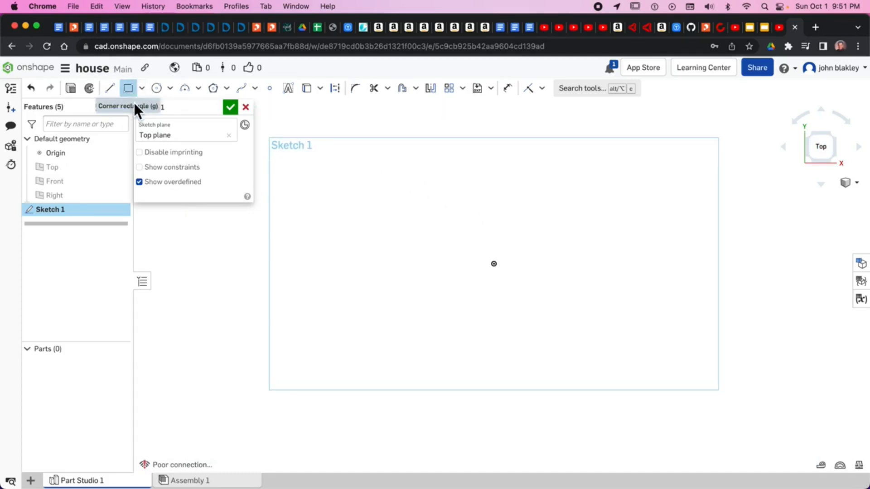
pyautogui.click(129, 90)
pyautogui.click(142, 89)
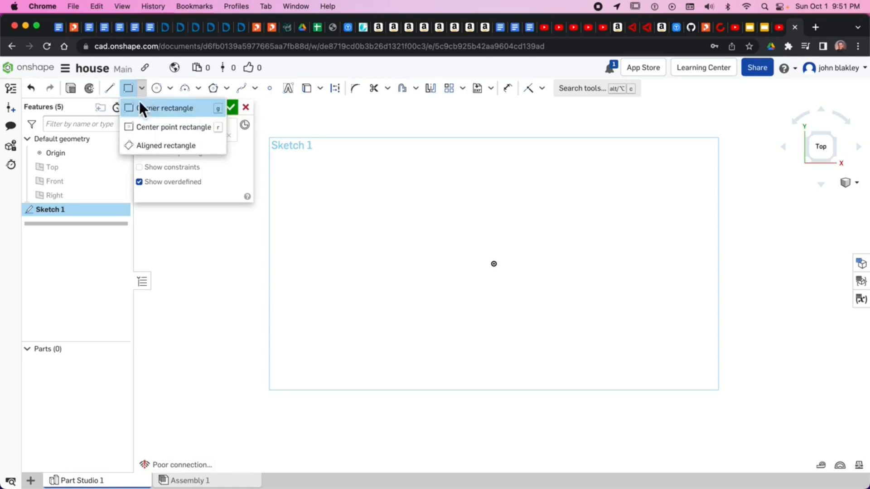
pyautogui.click(160, 128)
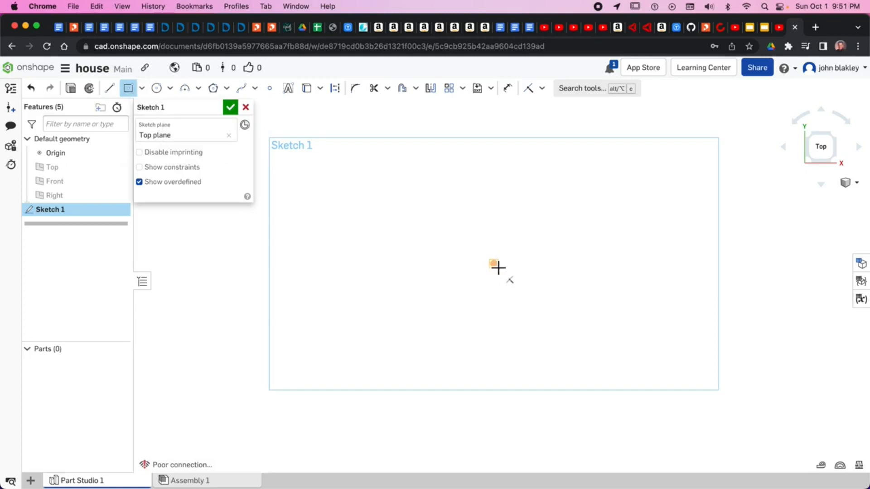
pyautogui.click(498, 268)
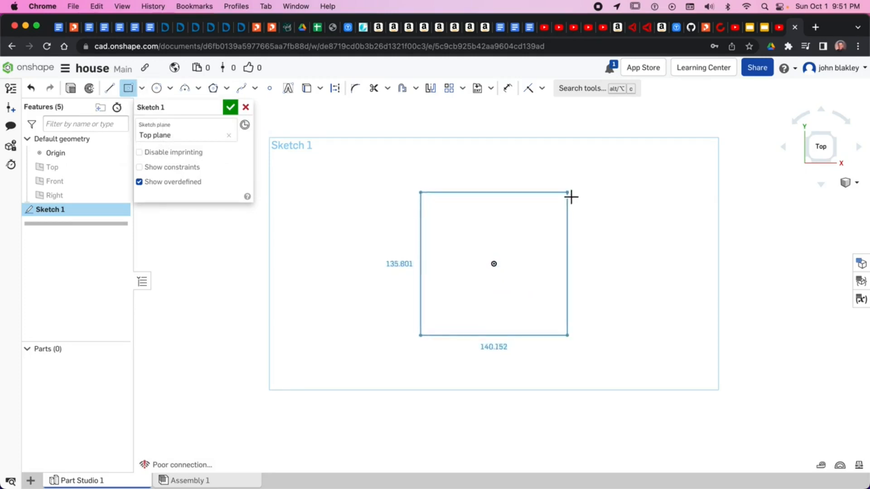
pyautogui.click(571, 196)
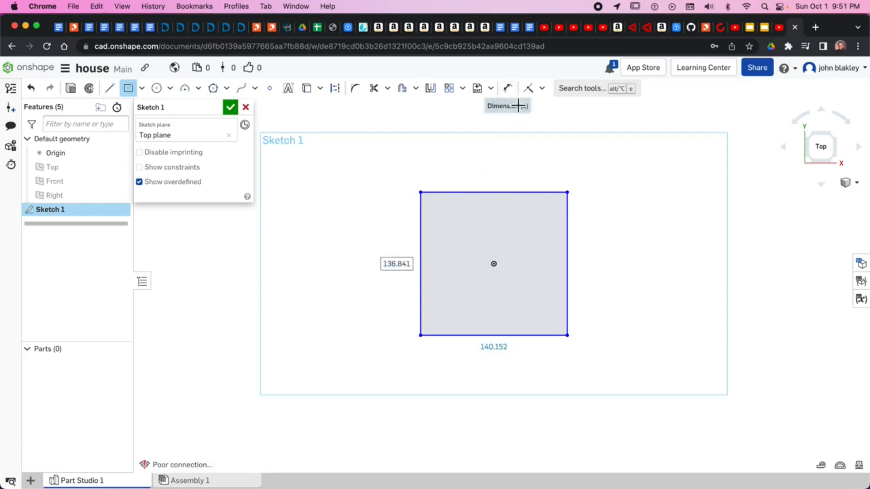
# - Dimension the rectangle's width and height to 140 mm each
pyautogui.click(508, 88)
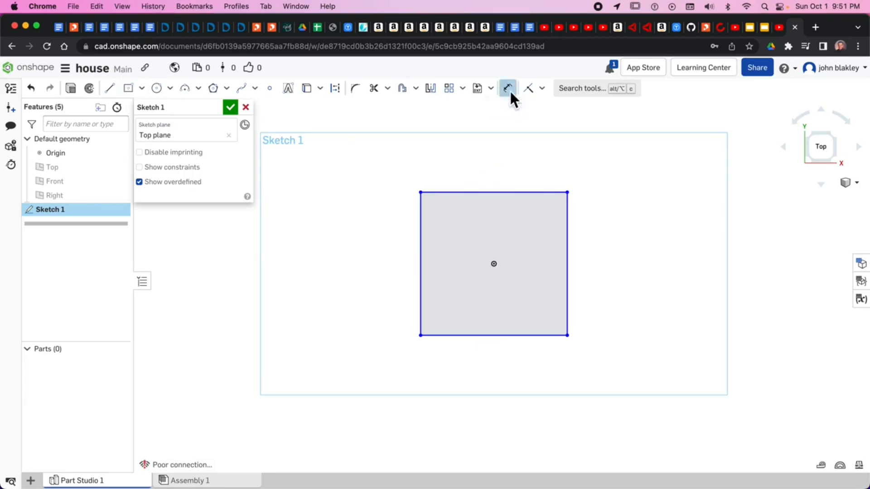
pyautogui.click(488, 195)
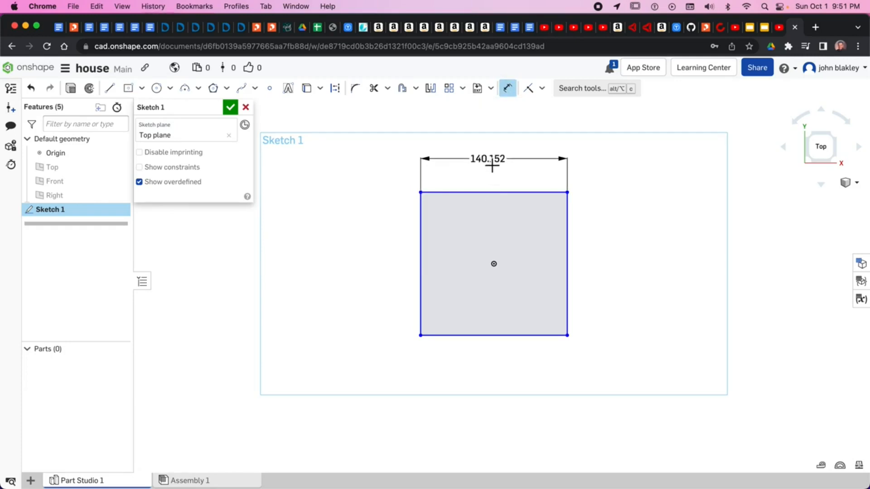
pyautogui.click(492, 160)
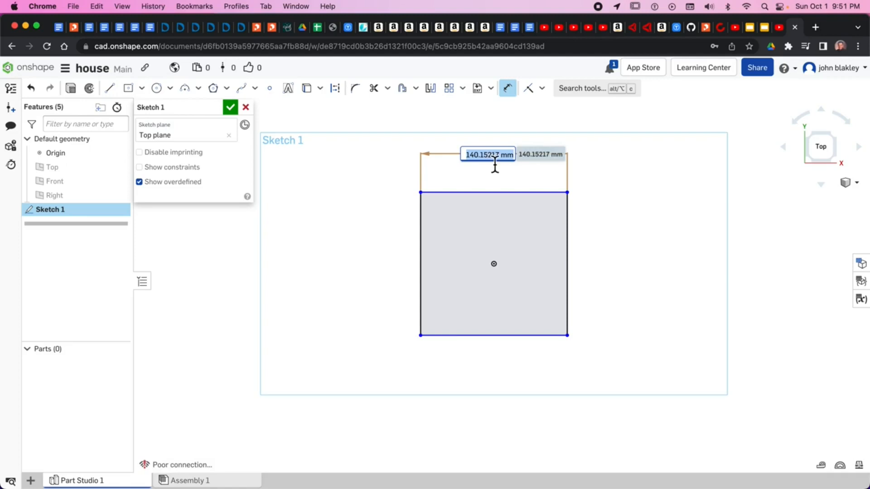
pyautogui.write('149')
pyautogui.press('Return')
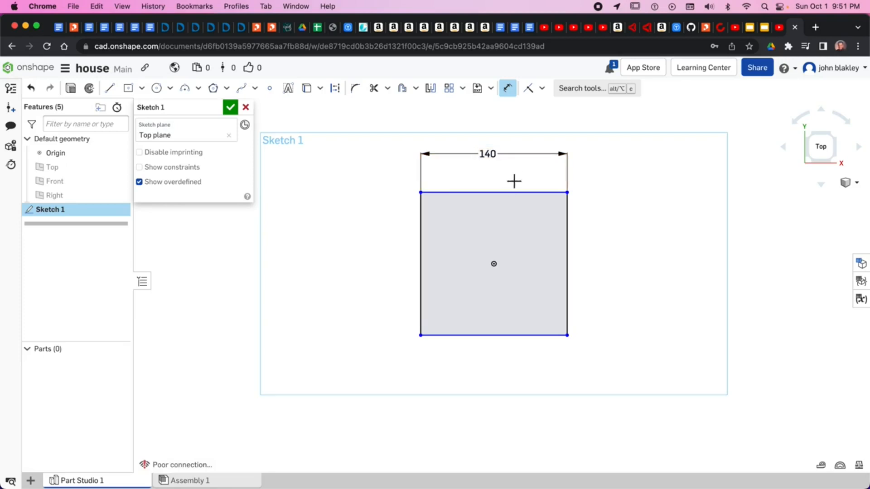
pyautogui.click(573, 240)
pyautogui.click(618, 239)
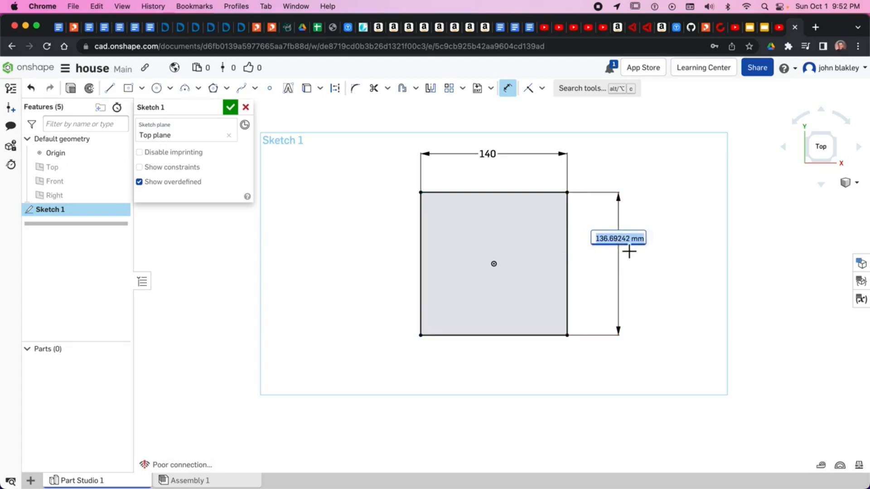
pyautogui.write('140')
pyautogui.press('Return')
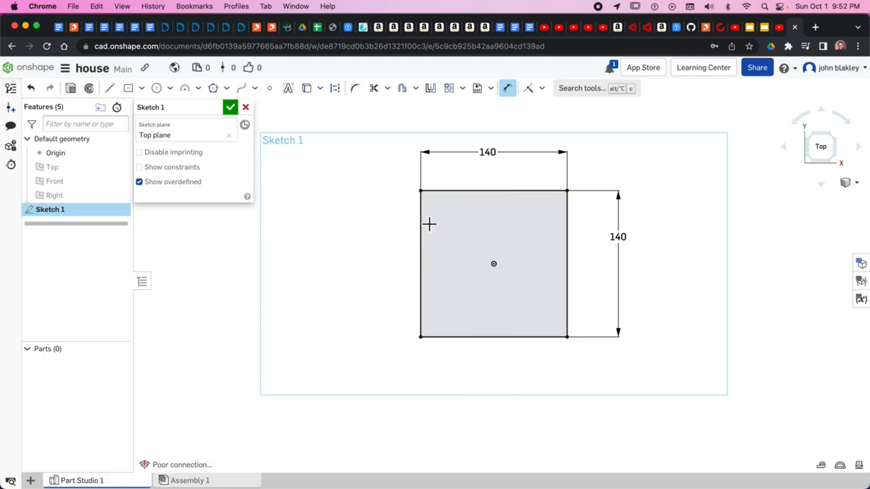
# - Sketch a second center point rectangle about 115 by 113 mm inside the first, centred on the origin
pyautogui.click(131, 90)
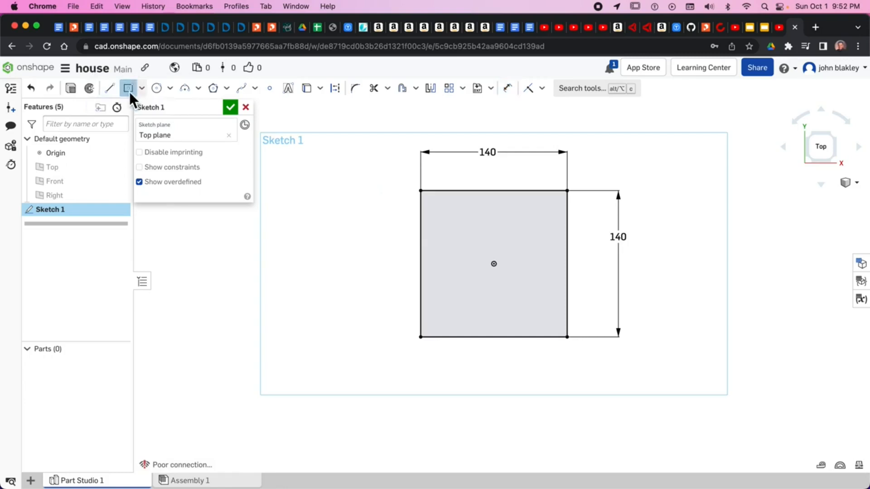
pyautogui.click(498, 268)
pyautogui.click(558, 209)
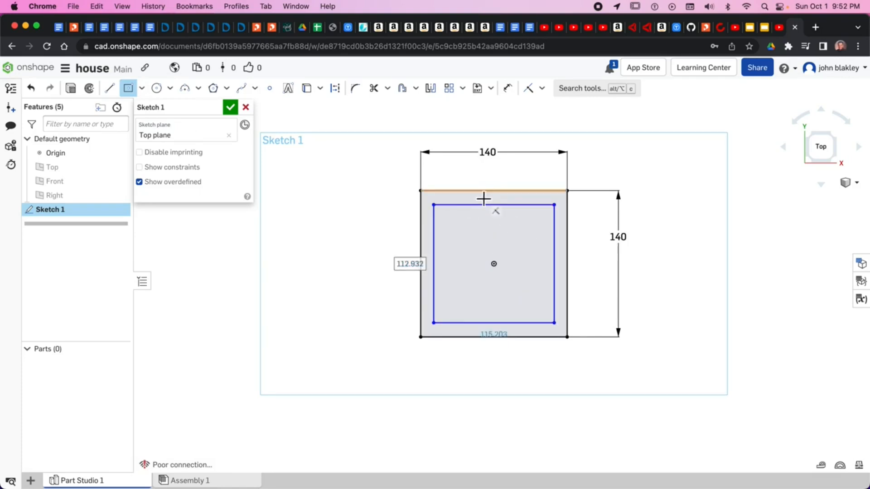
pyautogui.scroll(3, 481, 195)
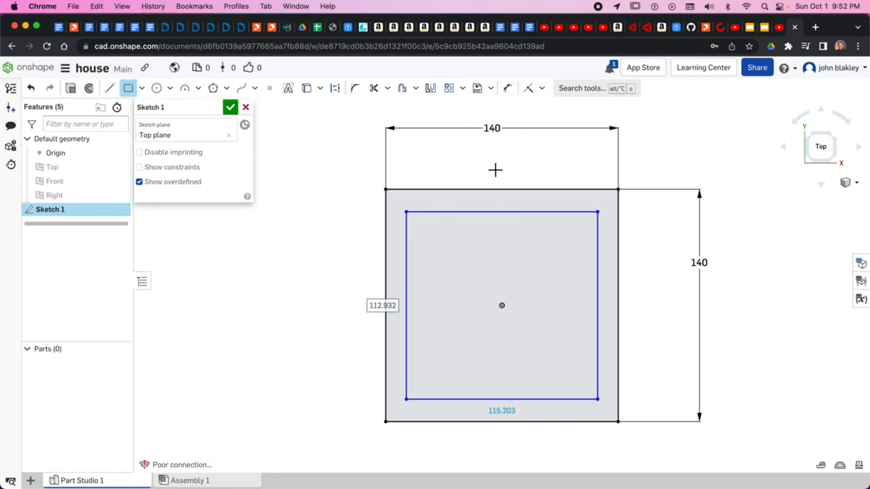
# - Check the default length unit in the workspace units settings and accept them as they are
pyautogui.click(66, 68)
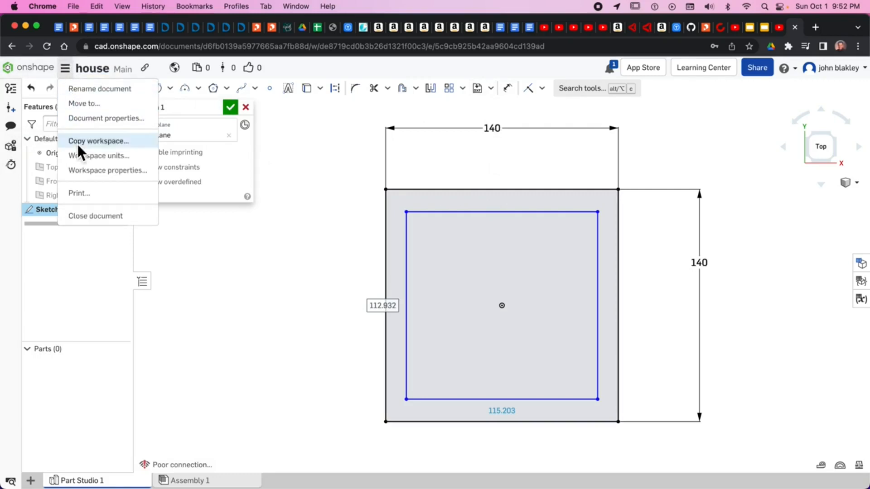
pyautogui.click(138, 156)
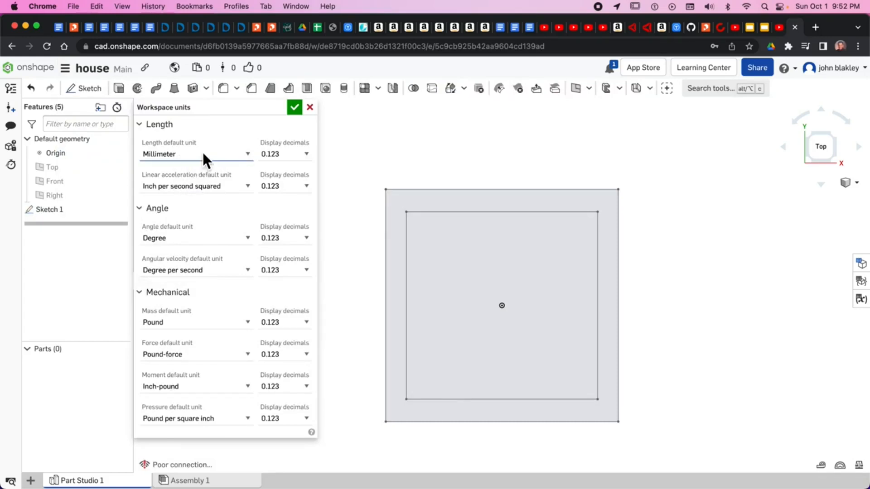
pyautogui.click(294, 107)
# - Reopen Sketch 1 and dimension the gap between the upper edges of the outer and inner rectangles to 5 mm
pyautogui.doubleClick(64, 211)
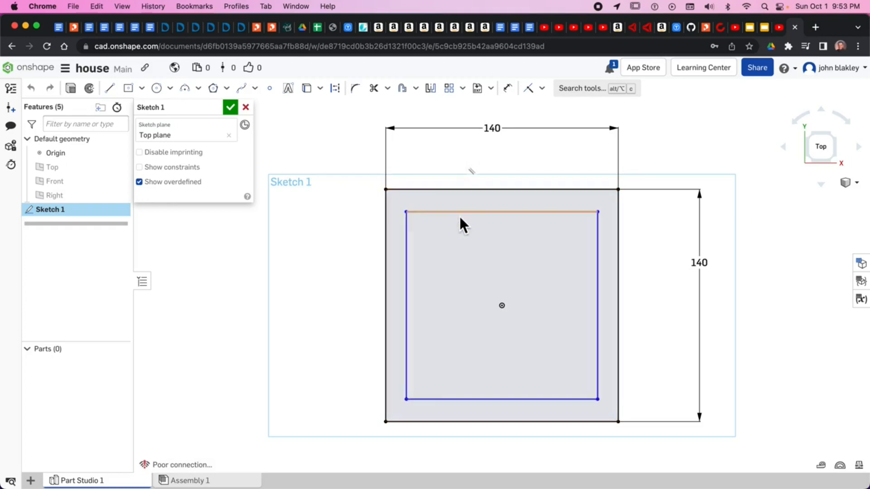
pyautogui.scroll(5, 461, 202)
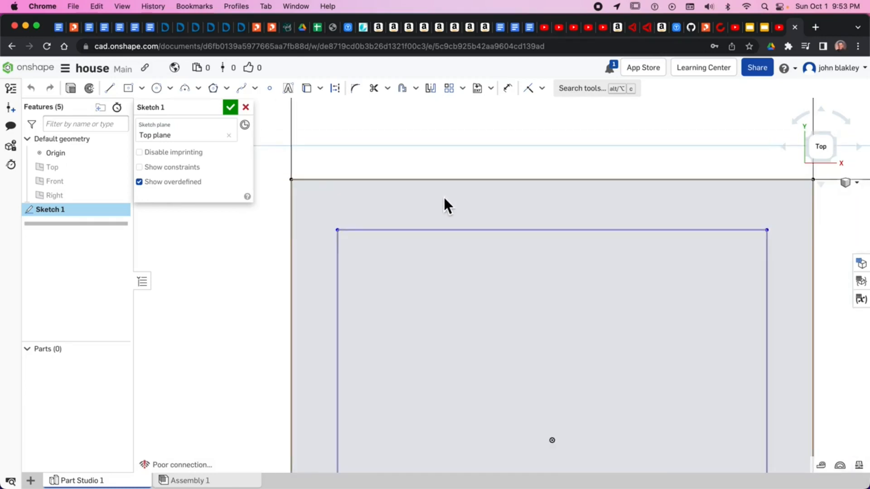
pyautogui.click(514, 90)
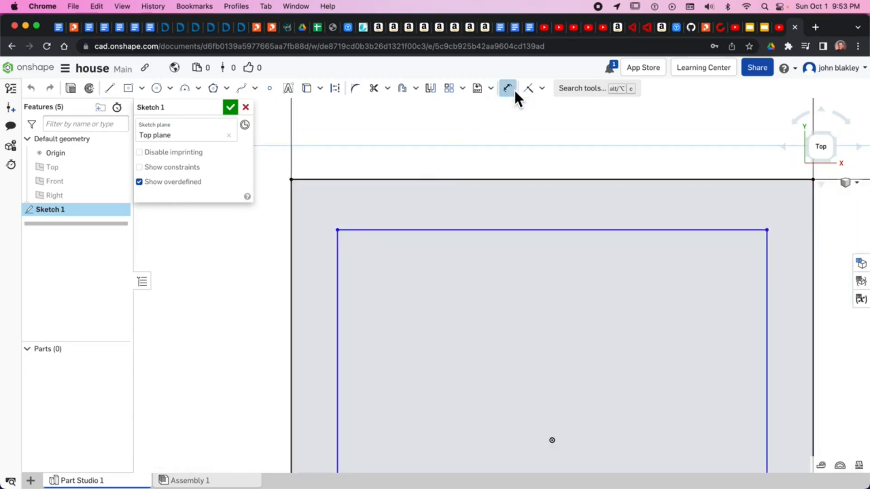
pyautogui.click(467, 184)
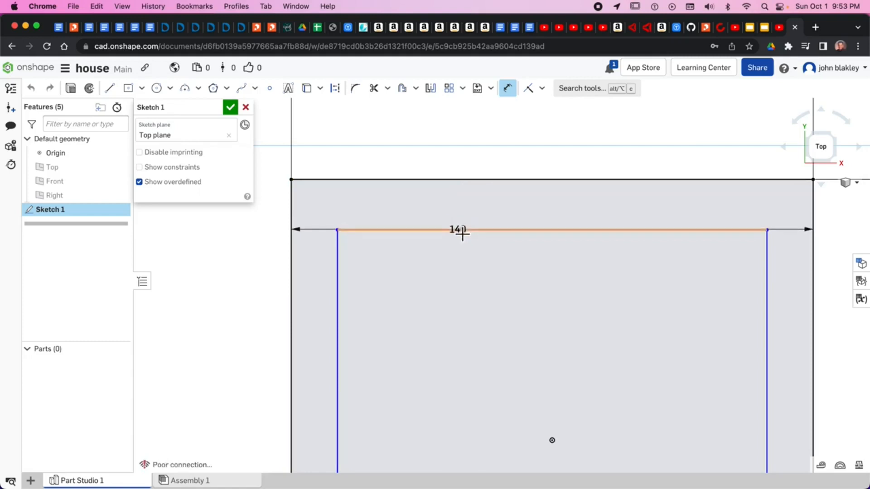
pyautogui.click(463, 230)
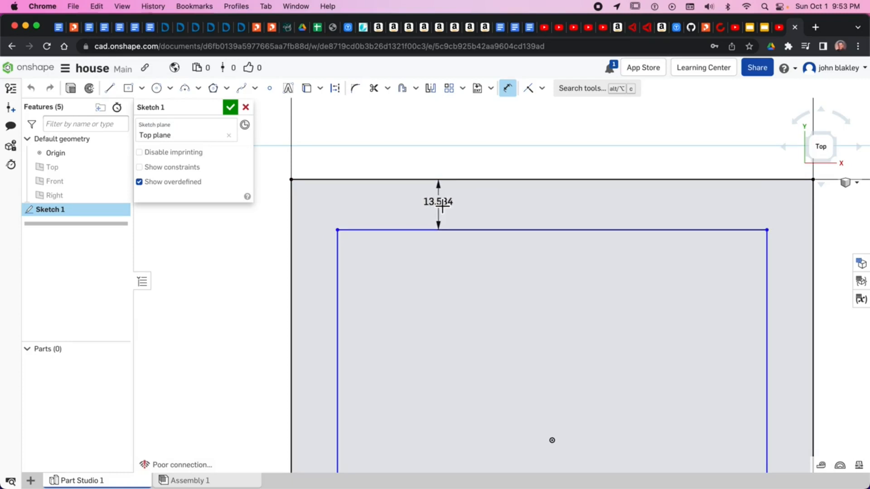
pyautogui.click(438, 208)
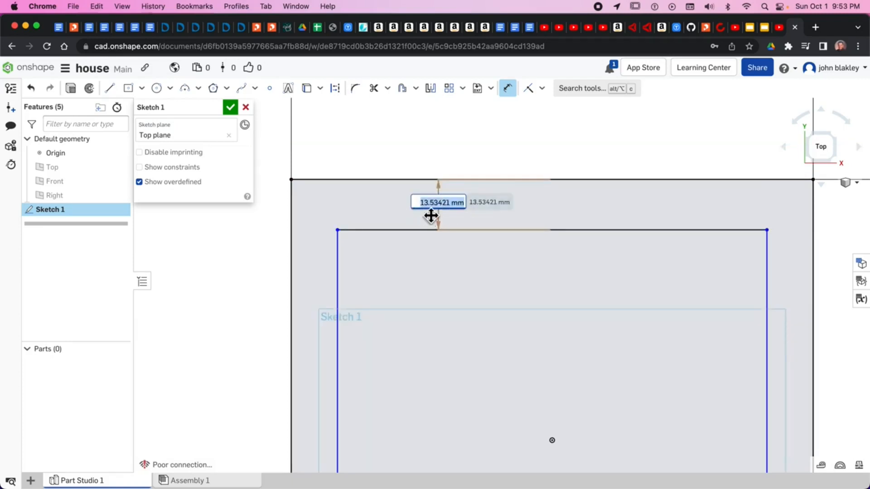
pyautogui.write('5')
pyautogui.press('Return')
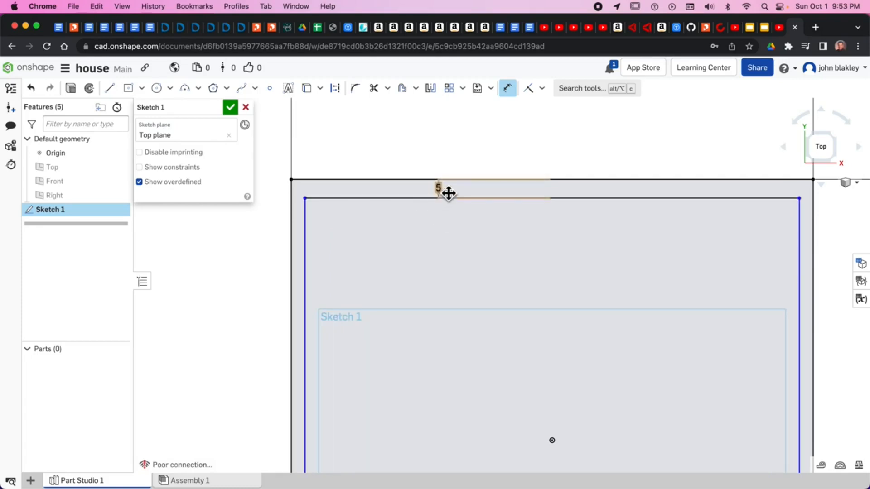
pyautogui.scroll(5, 439, 181)
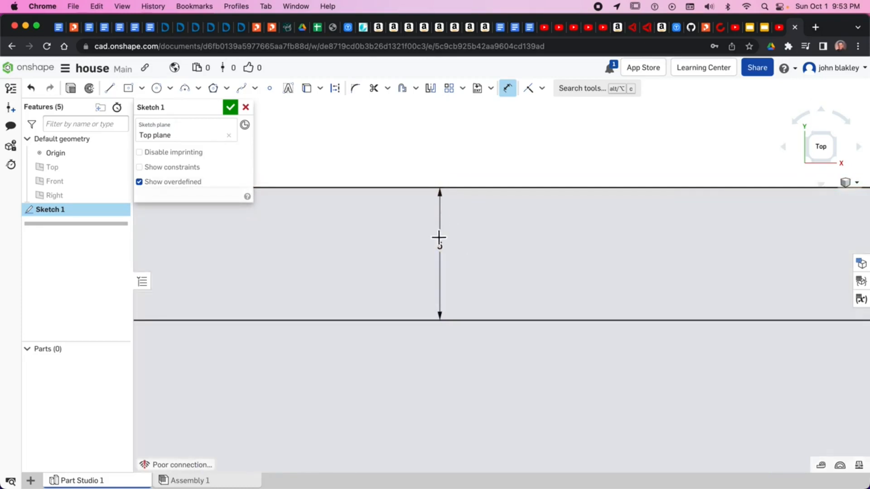
pyautogui.scroll(-6, 437, 248)
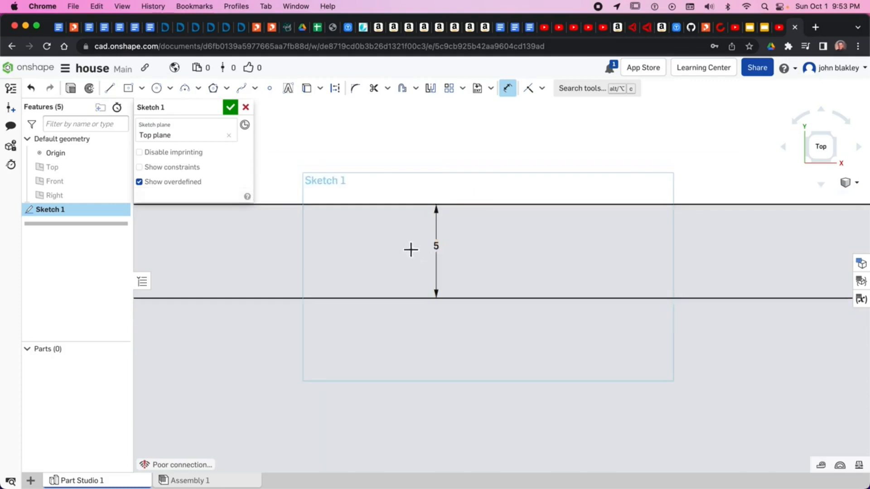
# - Dimension the gap between the right edges of the inner and outer rectangles to 5 mm and finish the sketch
pyautogui.moveTo(425, 356); pyautogui.dragTo(422, 318, button='right')
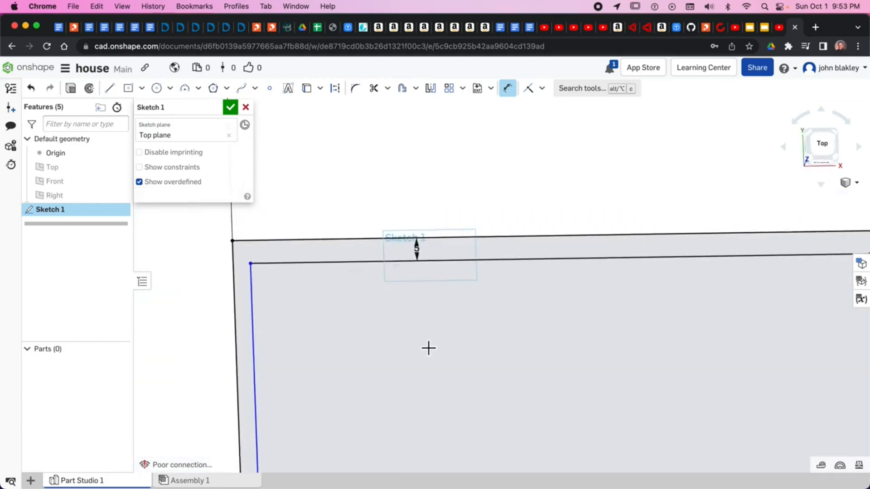
pyautogui.click(823, 148)
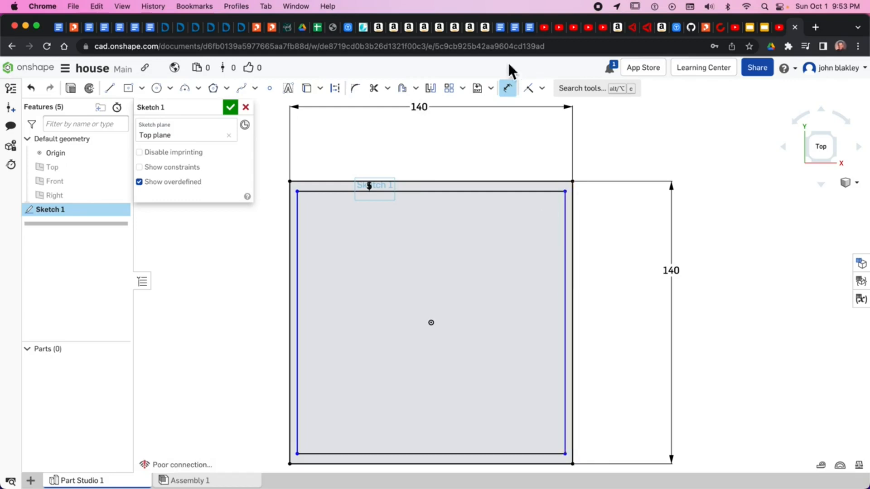
pyautogui.click(509, 89)
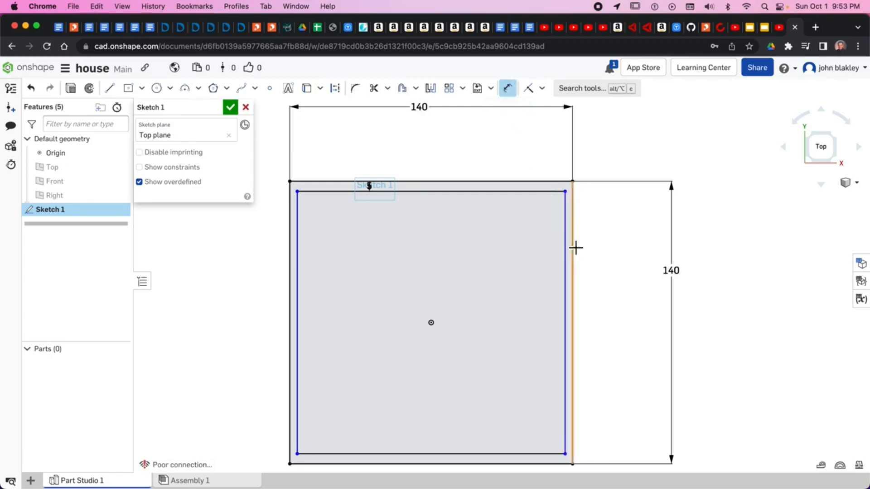
pyautogui.scroll(5, 570, 276)
pyautogui.click(570, 276)
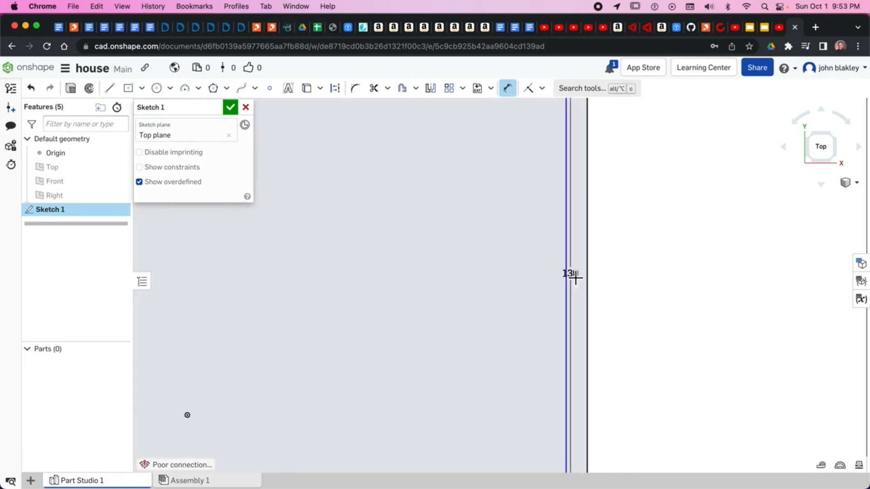
pyautogui.click(588, 281)
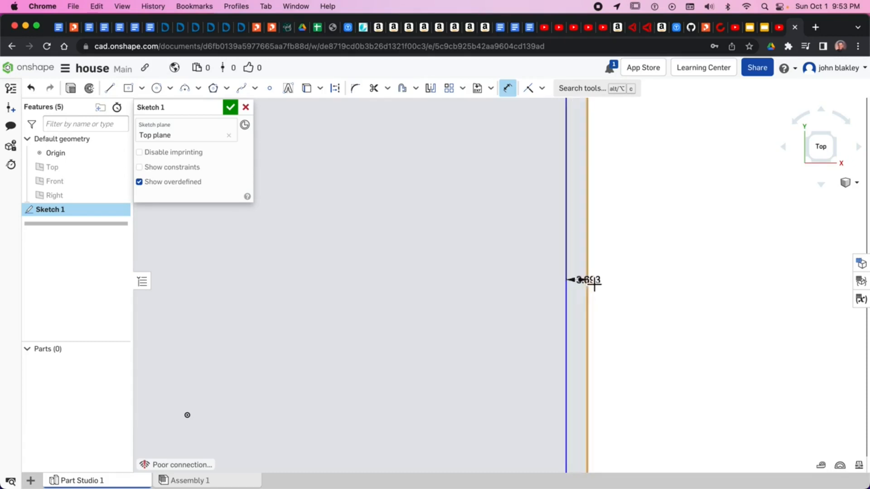
pyautogui.click(613, 281)
pyautogui.write('5')
pyautogui.press('Return')
pyautogui.scroll(-5, 603, 299)
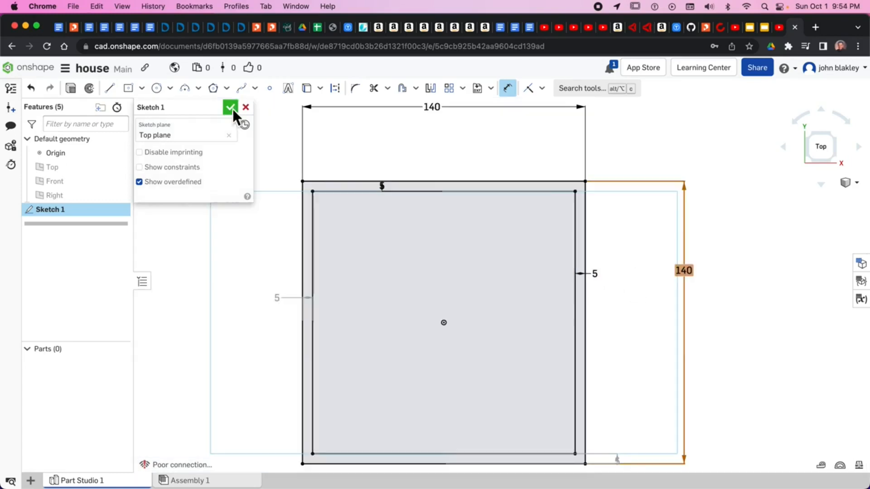
pyautogui.click(231, 108)
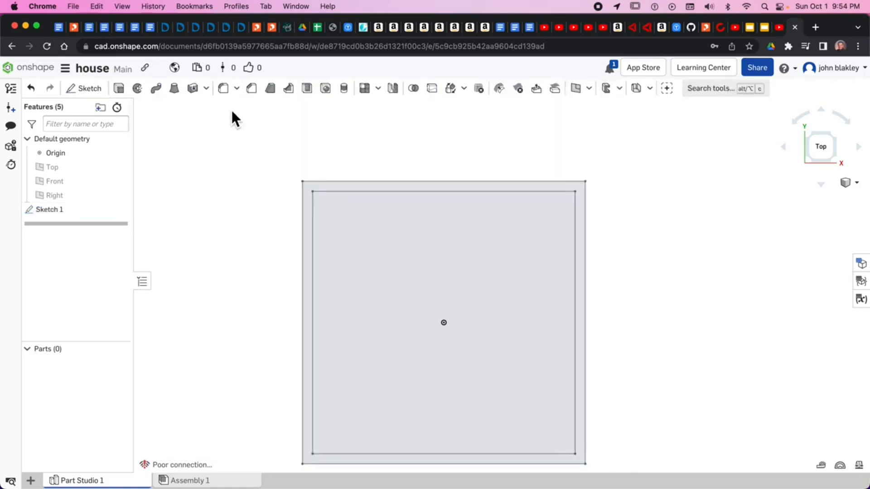
# - Start a new solid extrusion of the wall region between the two rectangles with a blind depth of 70 mm
pyautogui.scroll(-3, 317, 240)
pyautogui.moveTo(335, 256)
pyautogui.mouseDown(button='right')
pyautogui.moveTo(311, 210)
pyautogui.moveTo(330, 225)
pyautogui.moveTo(436, 229)
pyautogui.moveTo(660, 340)
pyautogui.moveTo(380, 281)
pyautogui.moveTo(247, 224)
pyautogui.moveTo(494, 205)
pyautogui.mouseUp(button='right')
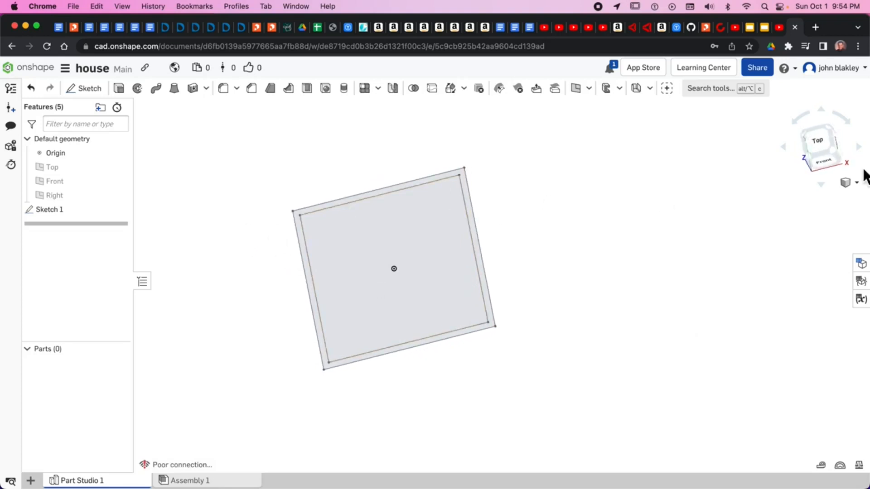
pyautogui.click(841, 118)
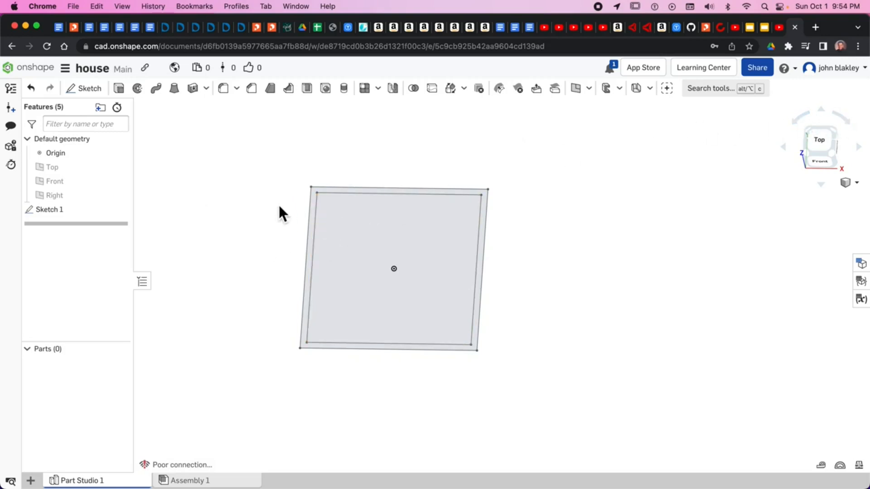
pyautogui.moveTo(238, 227); pyautogui.dragTo(297, 241, button='right')
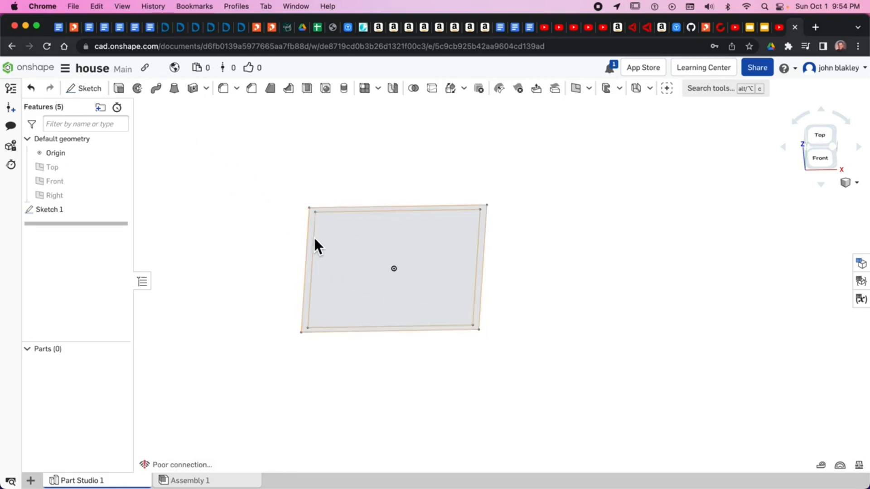
pyautogui.click(122, 89)
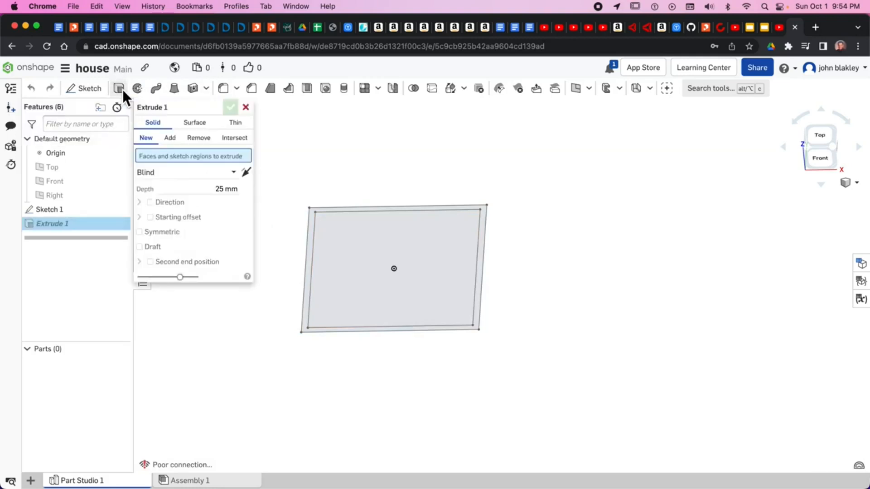
pyautogui.click(313, 240)
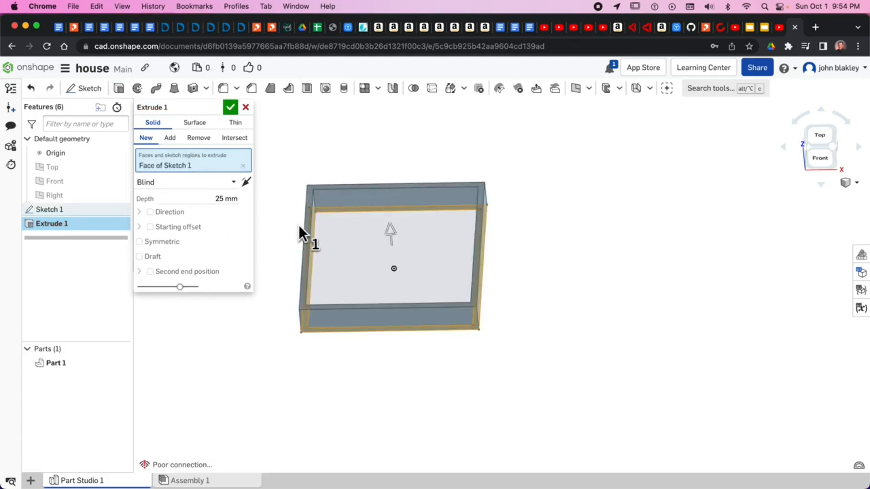
pyautogui.moveTo(395, 233); pyautogui.dragTo(358, 207)
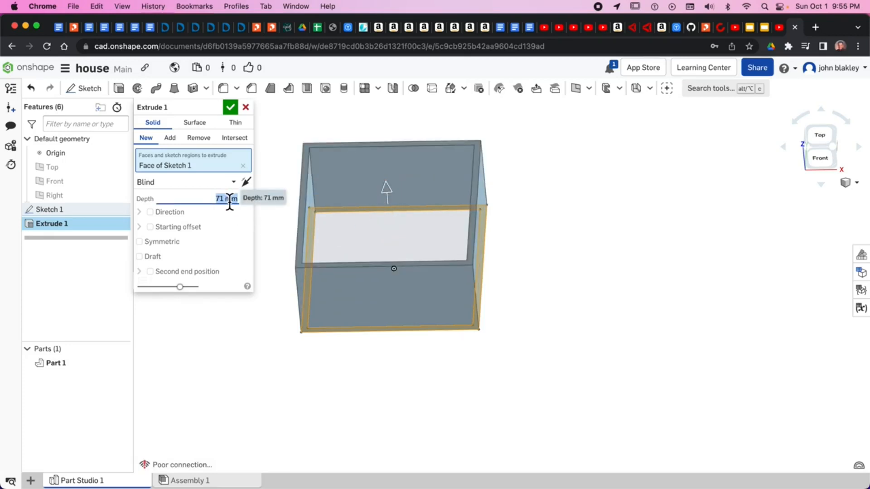
pyautogui.write('70')
pyautogui.press('Return')
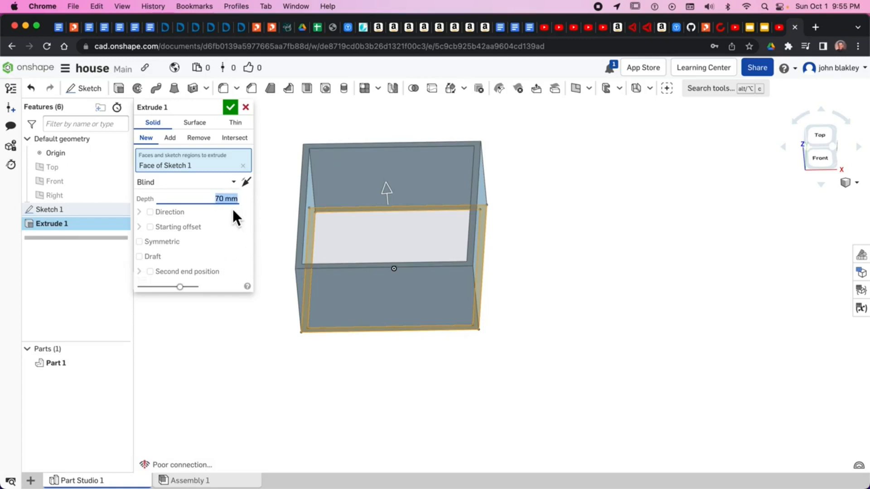
# - Set the wall extrusion's depth to 140 mm and accept it
pyautogui.write('140')
pyautogui.press('Return')
pyautogui.moveTo(341, 206); pyautogui.dragTo(430, 289, button='right')
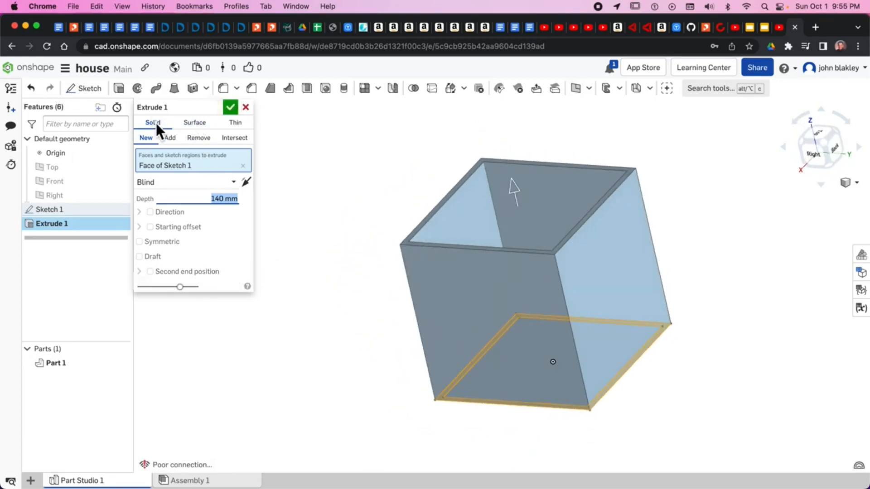
pyautogui.click(230, 107)
# - Start a new sketch on the box's outer wall face that faces the Right view, seen straight on
pyautogui.moveTo(380, 262); pyautogui.dragTo(363, 311, button='right')
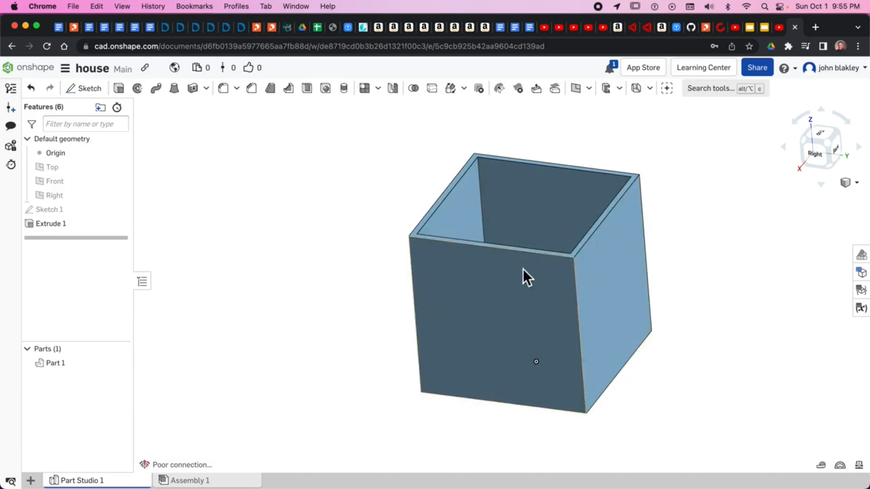
pyautogui.moveTo(380, 292); pyautogui.dragTo(407, 273, button='right')
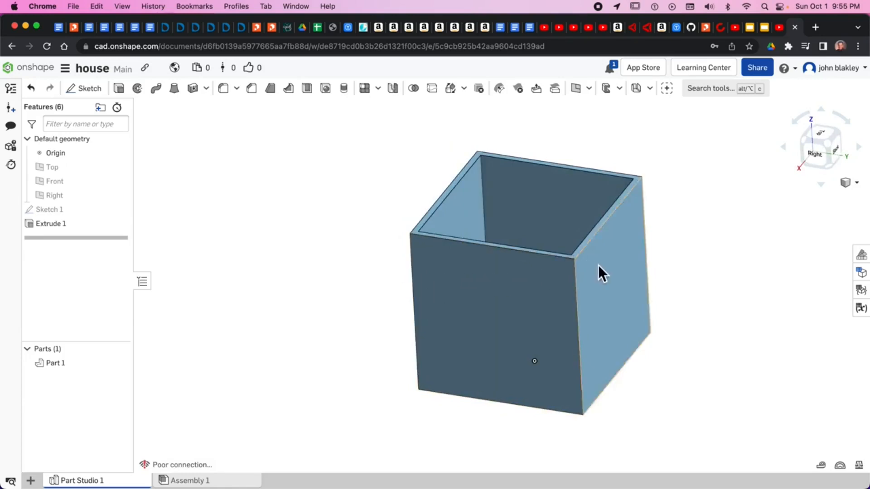
pyautogui.click(474, 272)
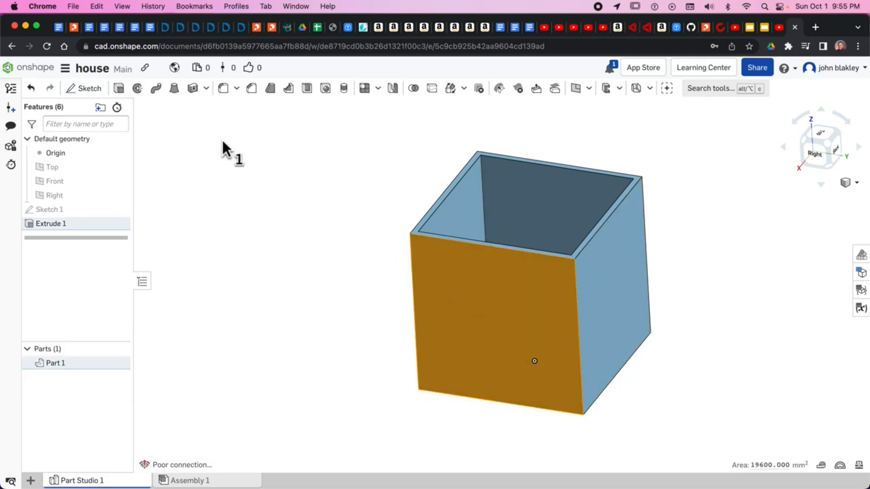
pyautogui.click(86, 89)
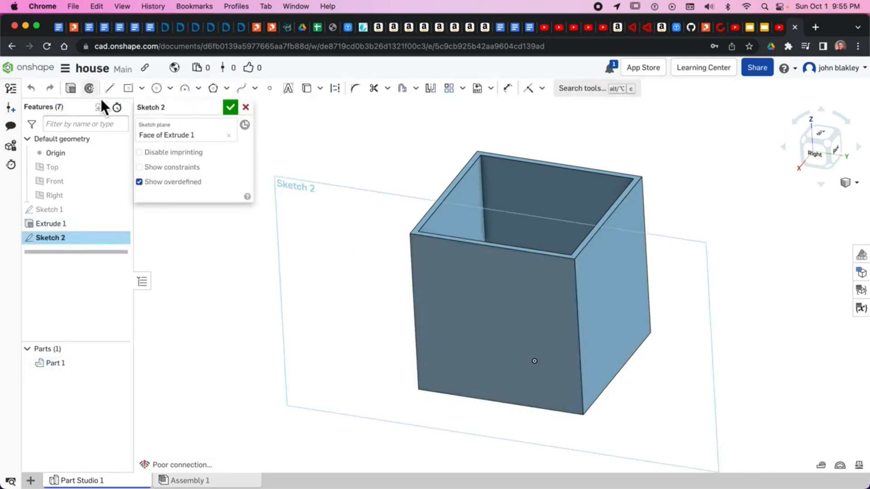
pyautogui.moveTo(562, 288)
pyautogui.mouseDown(button='right')
pyautogui.moveTo(521, 295)
pyautogui.moveTo(573, 273)
pyautogui.moveTo(583, 284)
pyautogui.mouseUp(button='right')
pyautogui.moveTo(596, 255); pyautogui.dragTo(612, 260, button='right')
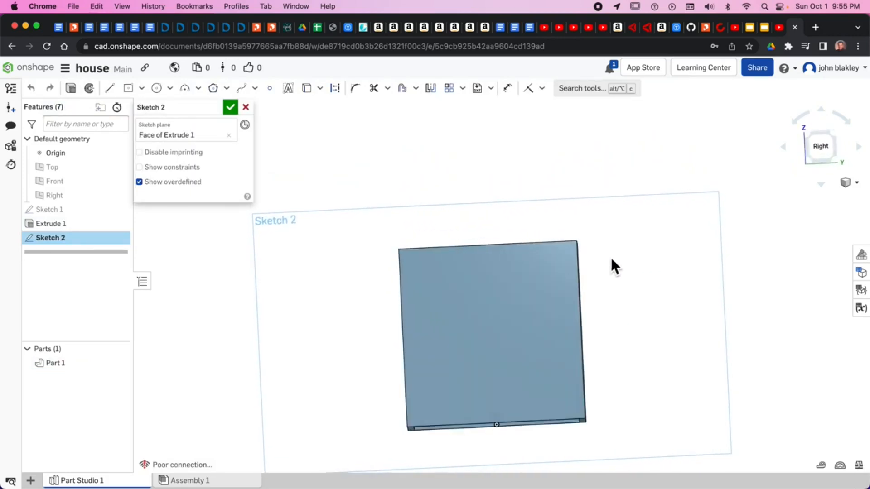
pyautogui.click(821, 148)
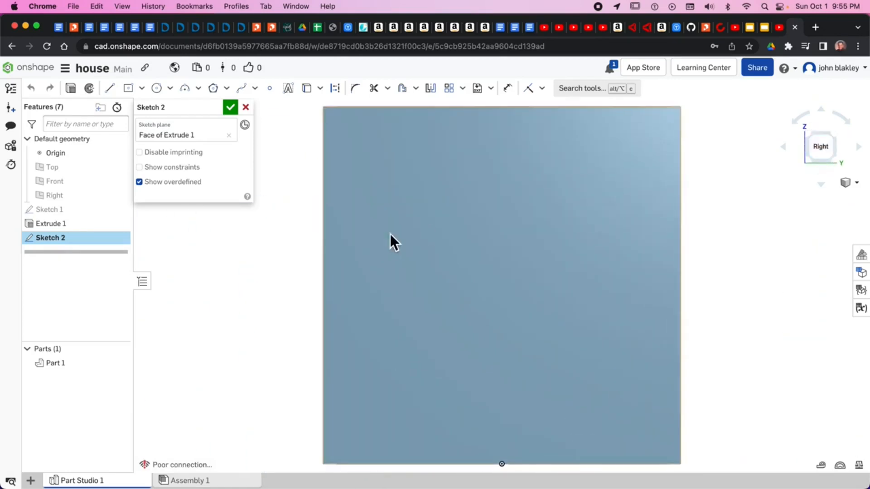
pyautogui.scroll(-3, 399, 232)
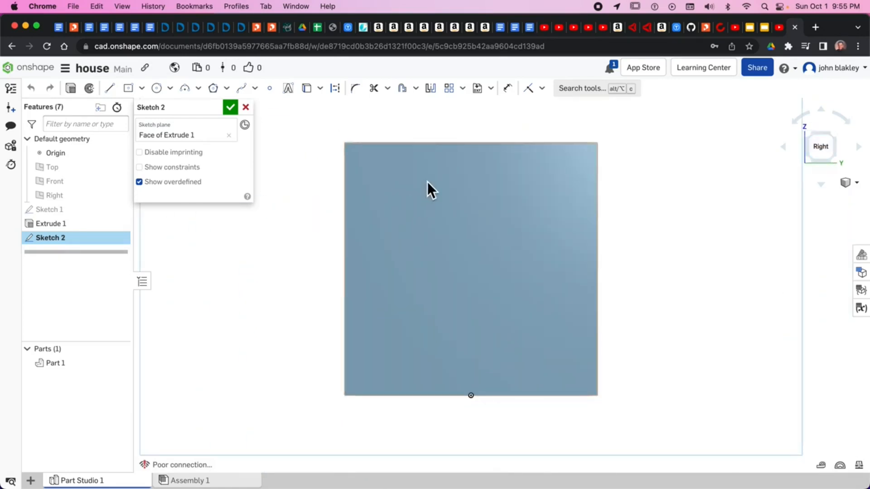
pyautogui.moveTo(467, 184); pyautogui.dragTo(469, 300, button='middle')
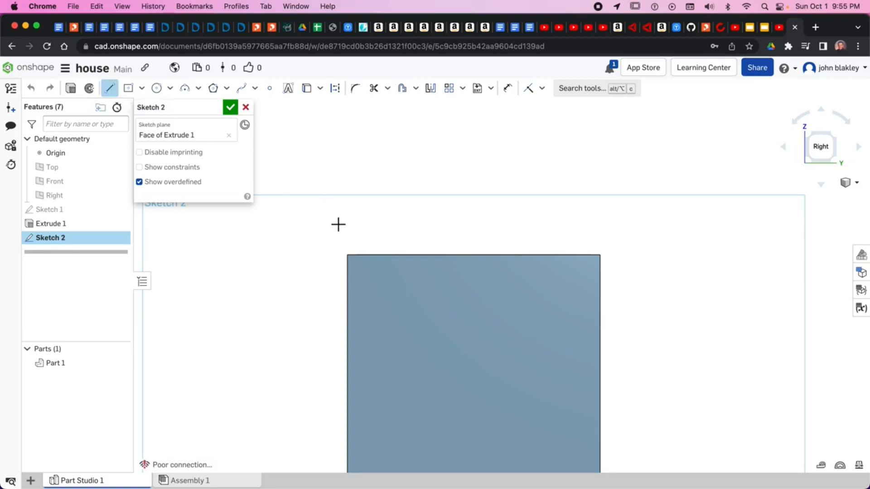
# - Draw a closed triangular gable on the wall's upper edge, with slopes about 102 mm long meeting above the edge's midpoint
pyautogui.click(351, 257)
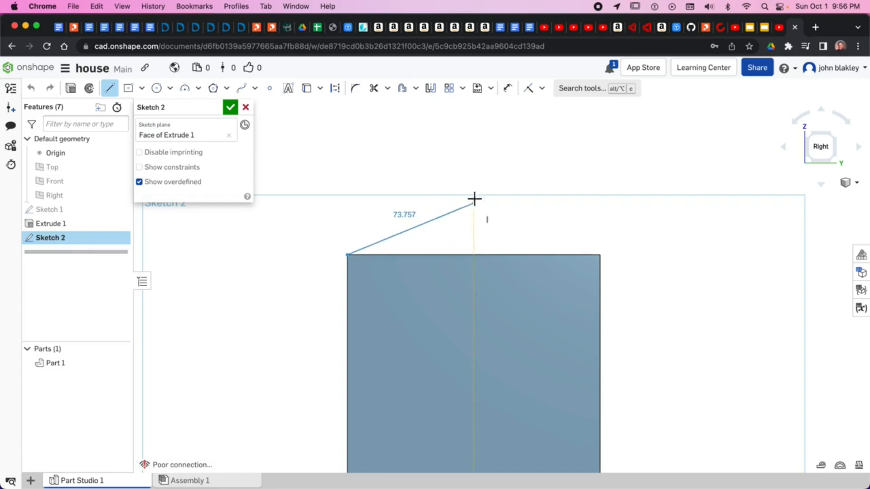
pyautogui.click(474, 121)
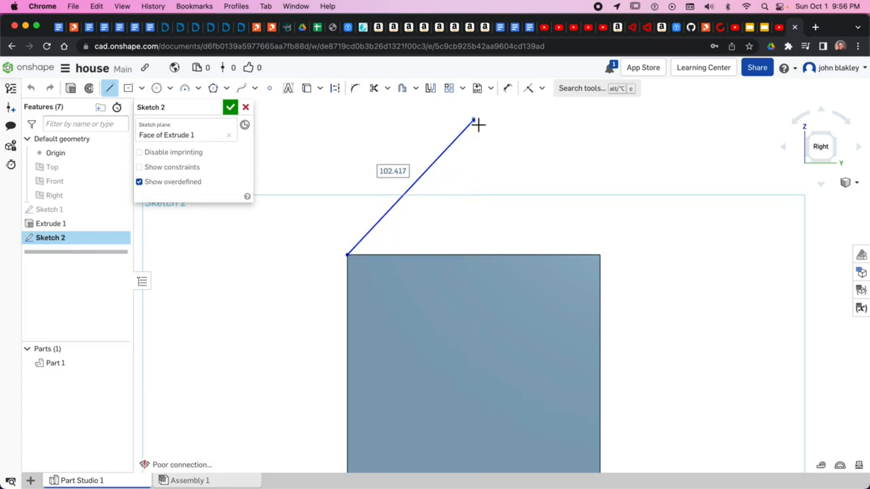
pyautogui.click(604, 260)
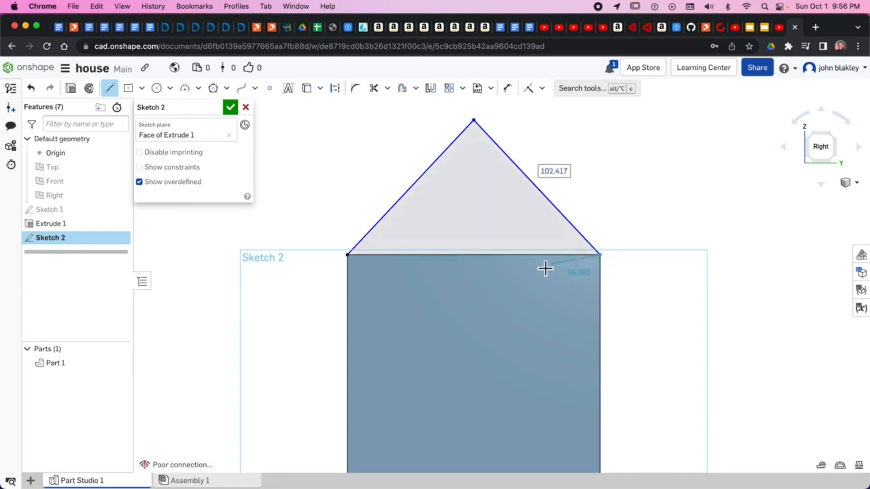
pyautogui.click(350, 256)
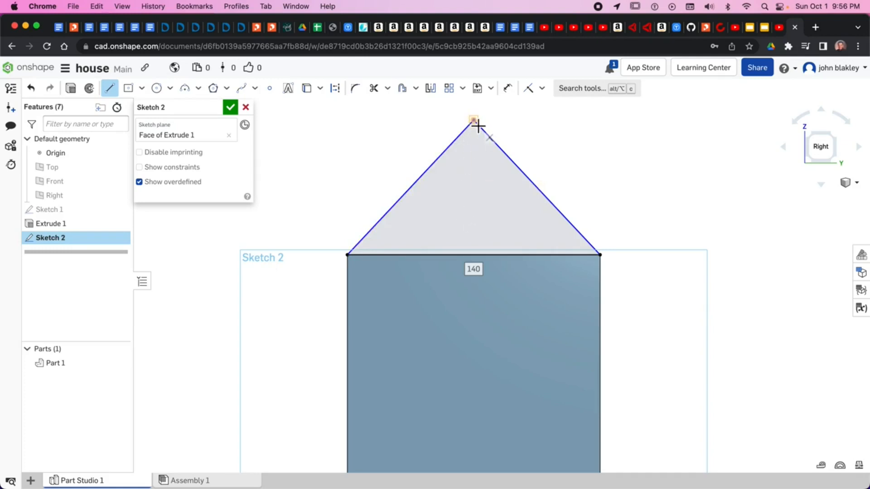
# - Draw a vertical construction line about 75 mm long from the gable's apex to the midpoint of its base
pyautogui.click(339, 89)
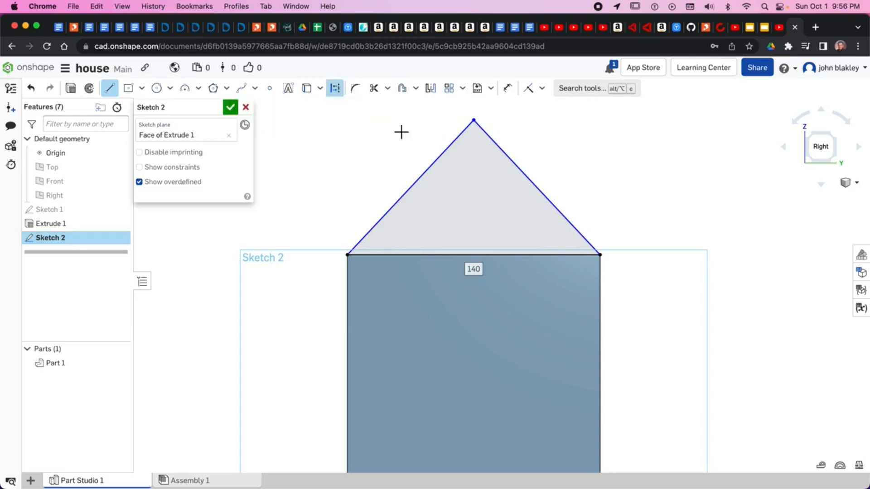
pyautogui.click(477, 125)
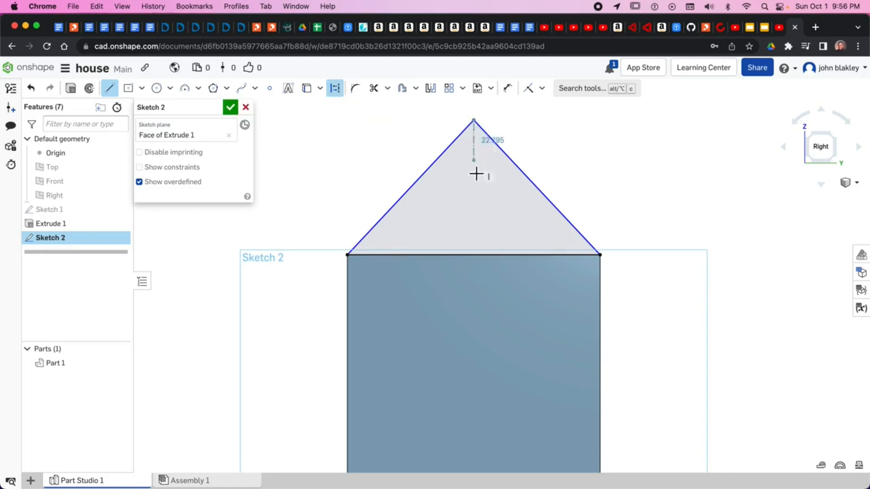
pyautogui.click(476, 258)
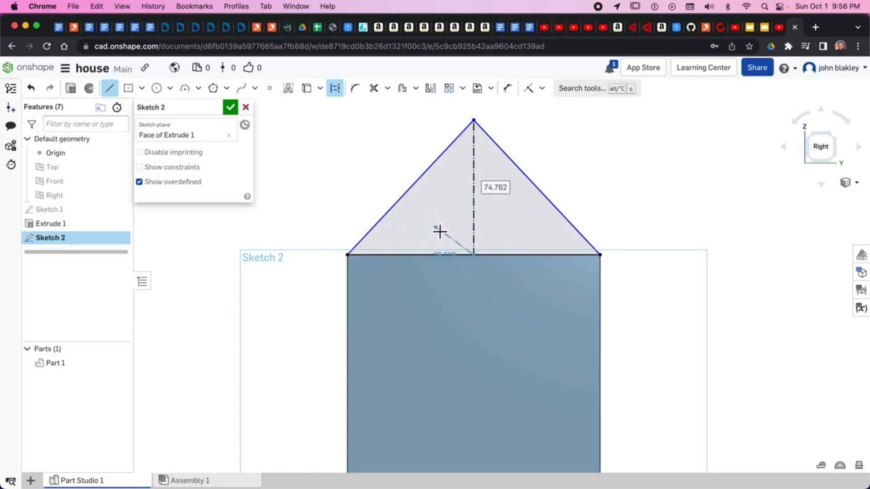
pyautogui.press('Escape')
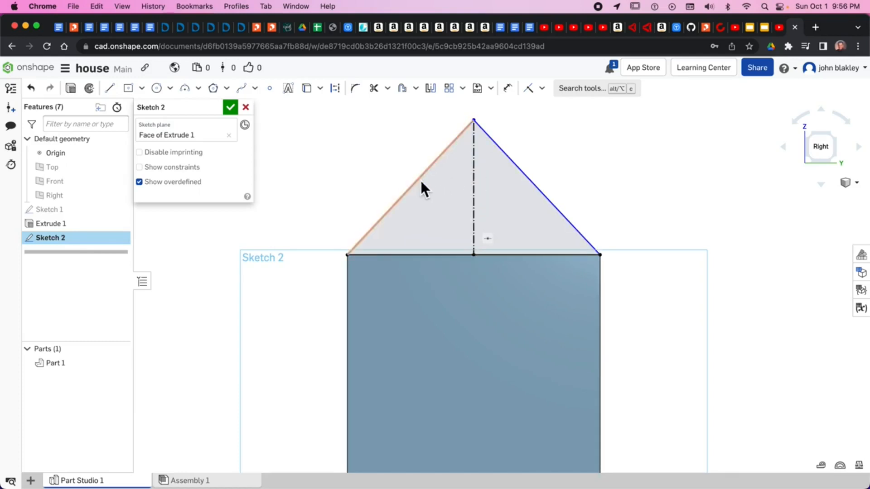
# - Dimension the gable's left slope to 102 mm and add a length dimension to the right slope
pyautogui.click(508, 88)
pyautogui.click(404, 179)
pyautogui.click(371, 190)
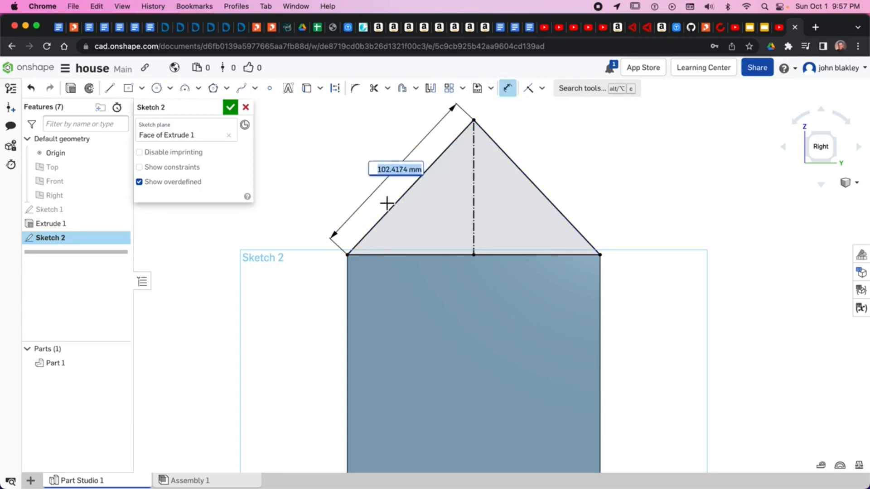
pyautogui.write('102')
pyautogui.press('Return')
pyautogui.click(523, 170)
pyautogui.click(574, 175)
pyautogui.press('Return')
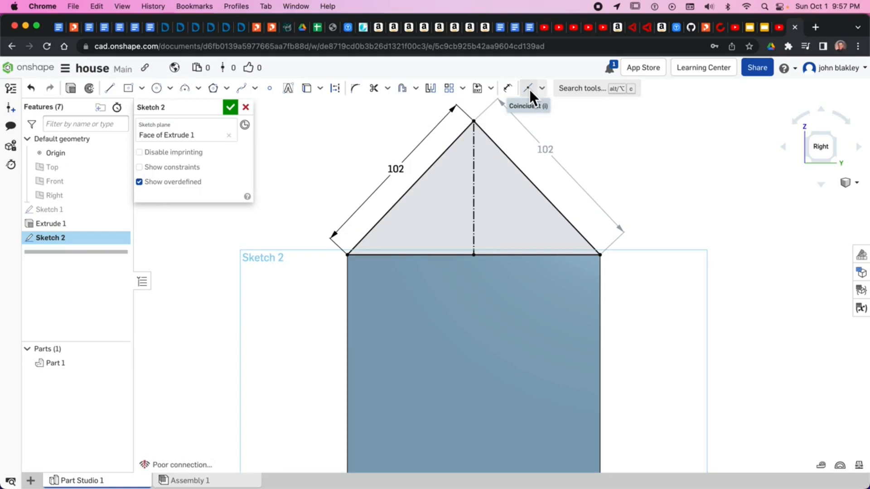
# - Constrain the lower end of the vertical construction line to the midpoint of the gable's base line
pyautogui.click(543, 89)
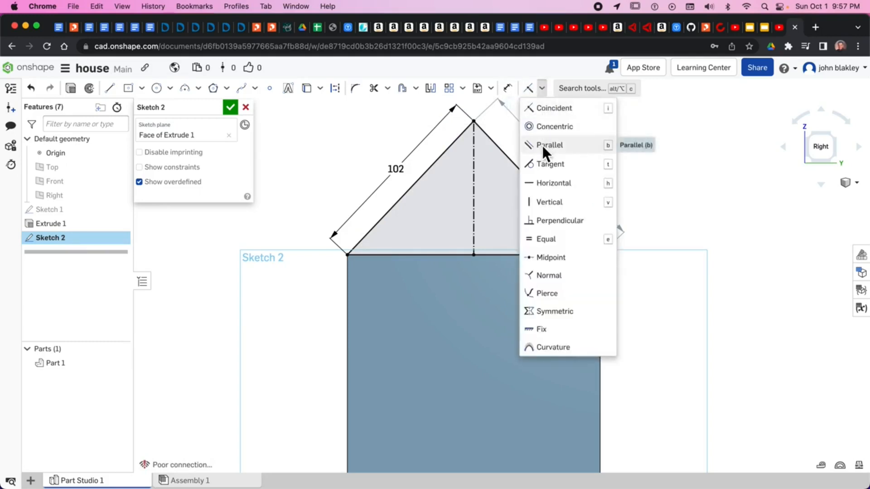
pyautogui.click(557, 260)
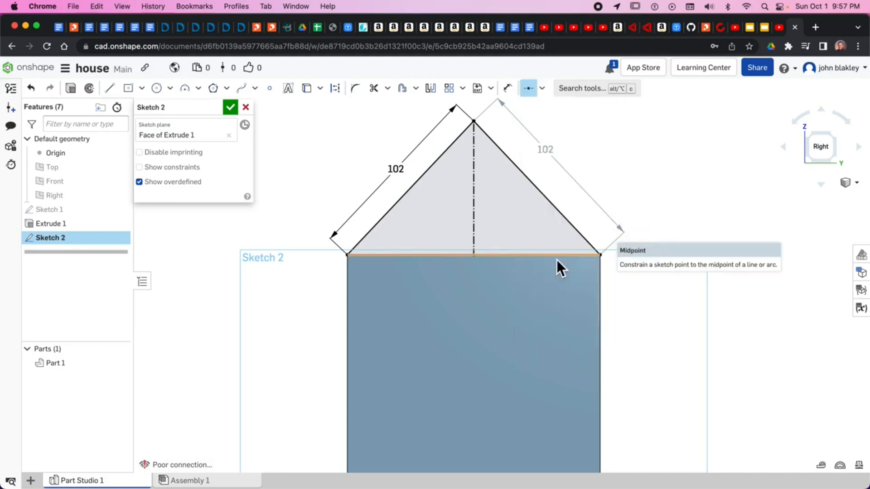
pyautogui.click(474, 256)
pyautogui.click(504, 259)
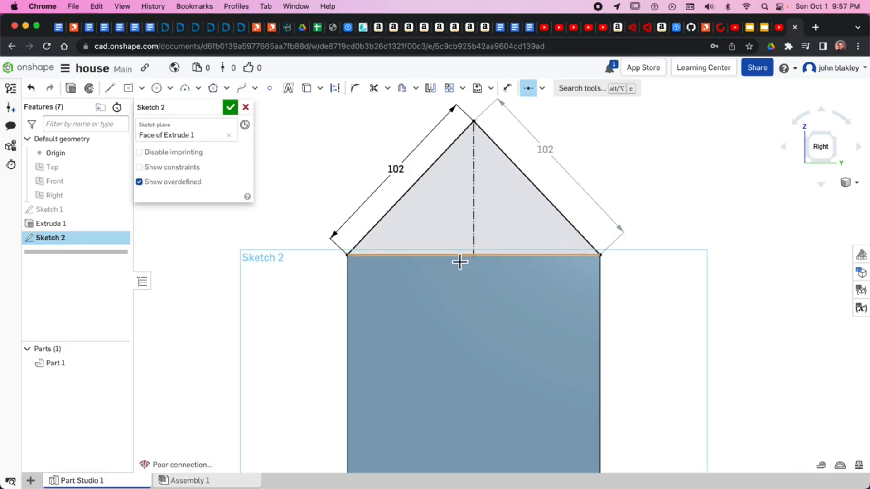
# - Inspect the gable triangle against the box straight on and in 3D, and accept the sketch
pyautogui.scroll(3, 478, 261)
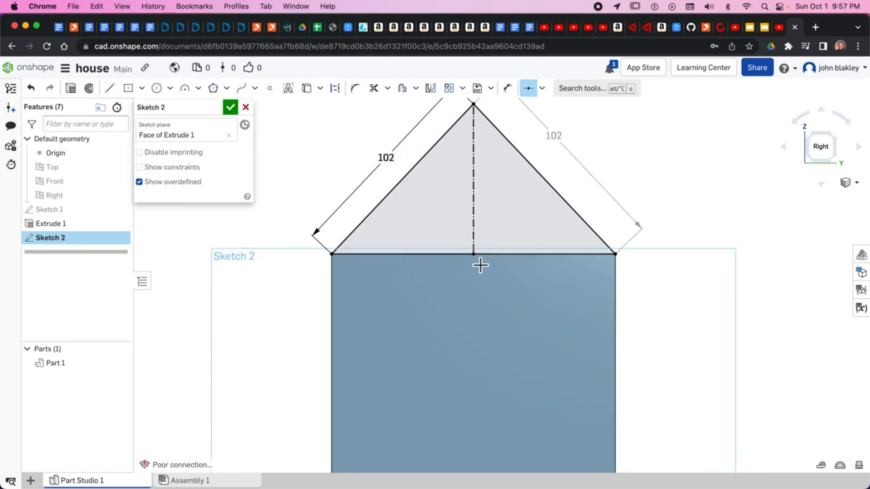
pyautogui.scroll(-10, 476, 254)
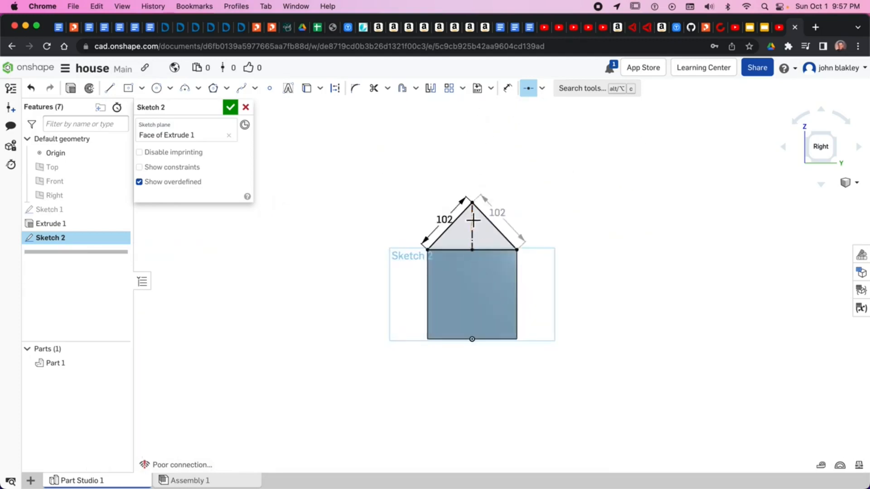
pyautogui.scroll(3, 473, 217)
pyautogui.scroll(2, 475, 195)
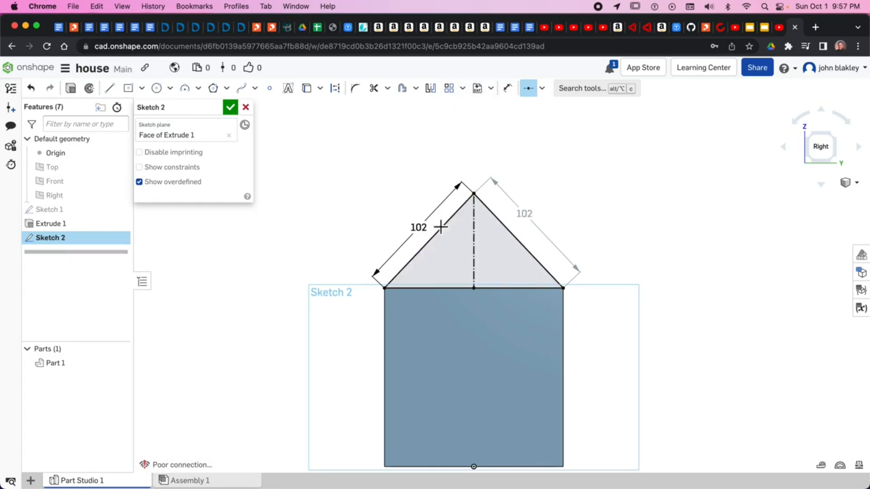
pyautogui.scroll(-2, 418, 247)
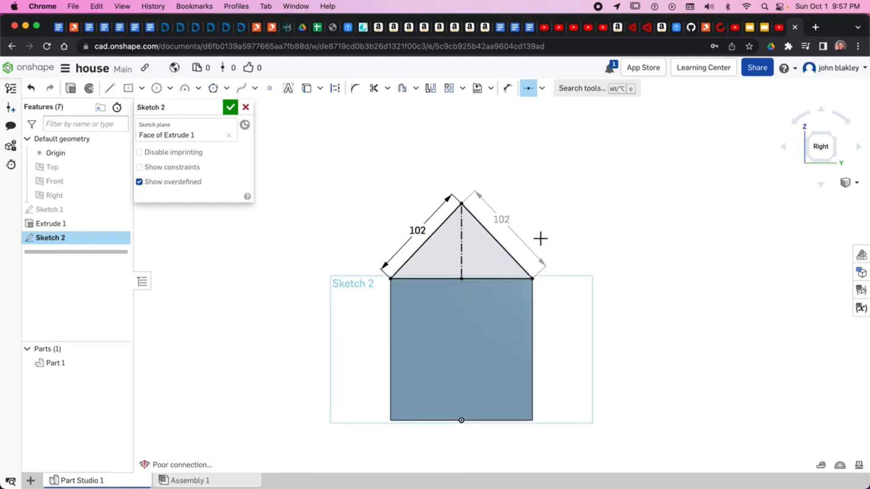
pyautogui.moveTo(540, 239); pyautogui.dragTo(517, 250, button='right')
pyautogui.scroll(5, 455, 246)
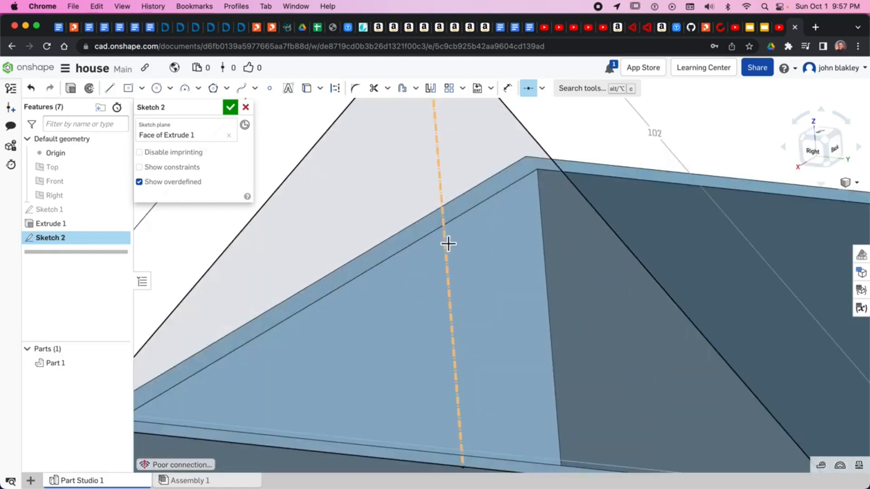
pyautogui.scroll(-5, 448, 244)
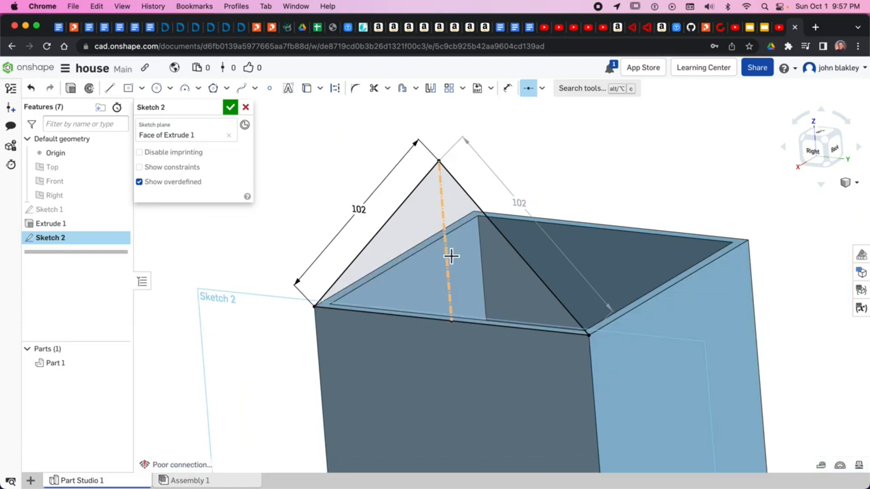
pyautogui.scroll(-3, 451, 256)
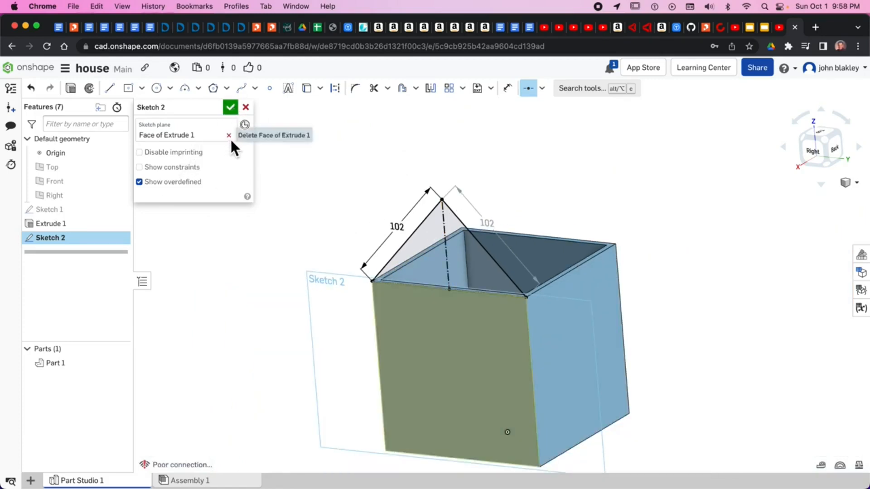
pyautogui.click(231, 108)
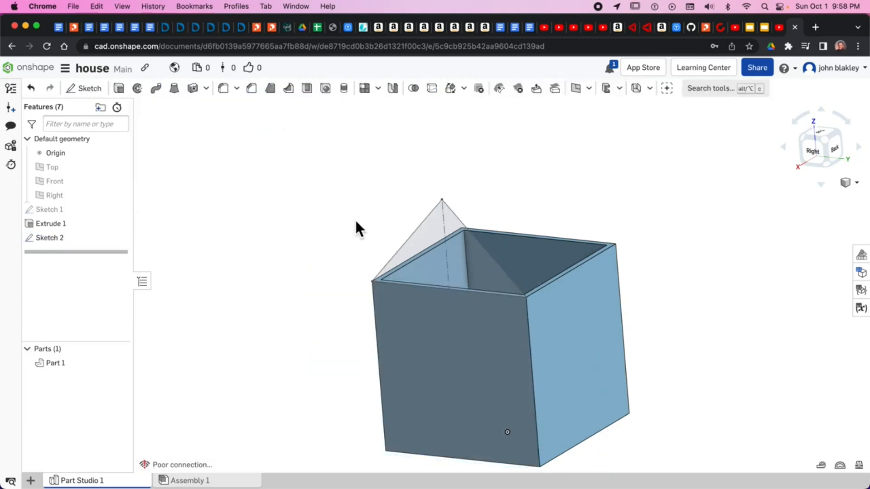
# - Rename Sketch 1, the box's base sketch, to "bottom"
pyautogui.rightClick(50, 212)
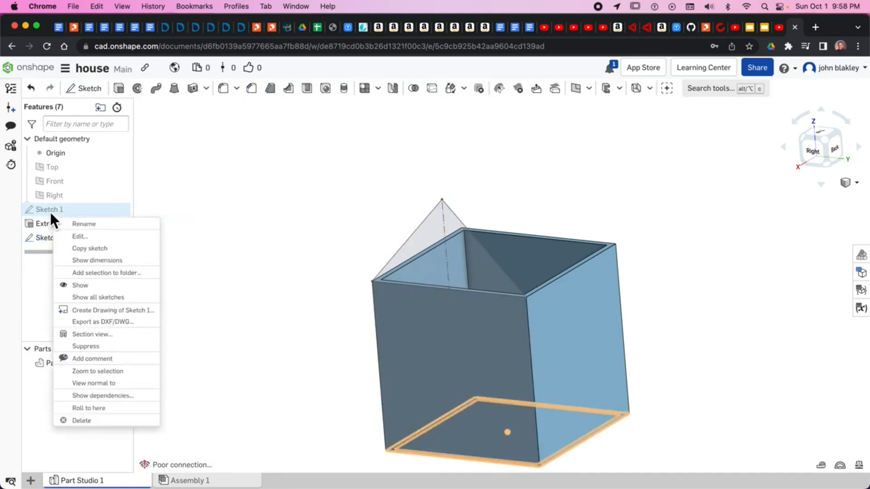
pyautogui.click(82, 224)
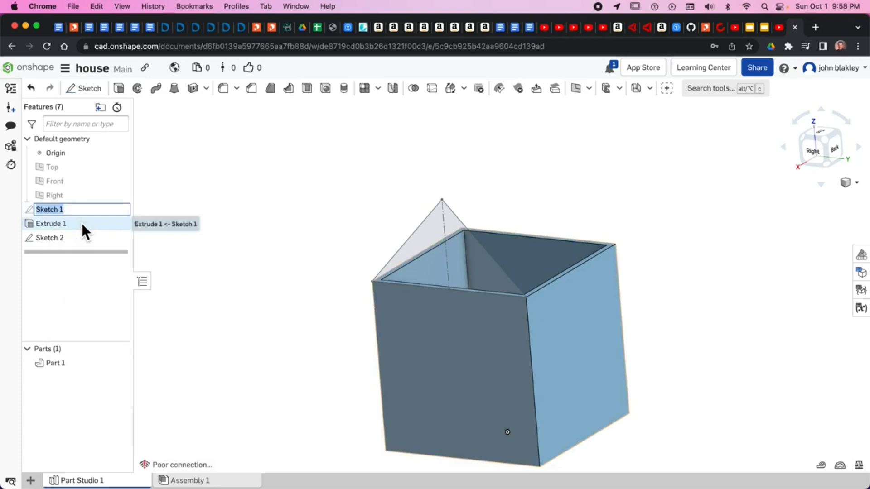
pyautogui.write('b')
pyautogui.press('BackSpace')
pyautogui.write('bottom')
pyautogui.press('Return')
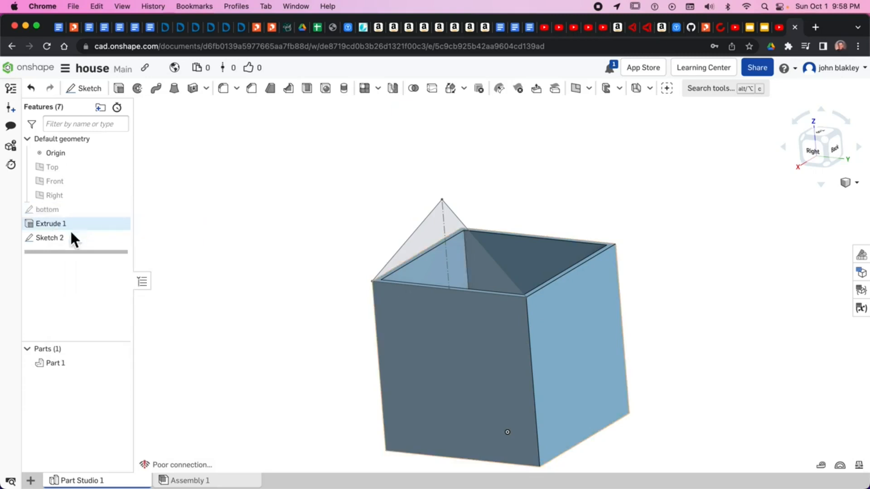
# - Rename Sketch 2, the gable sketch, to "top"
pyautogui.rightClick(47, 239)
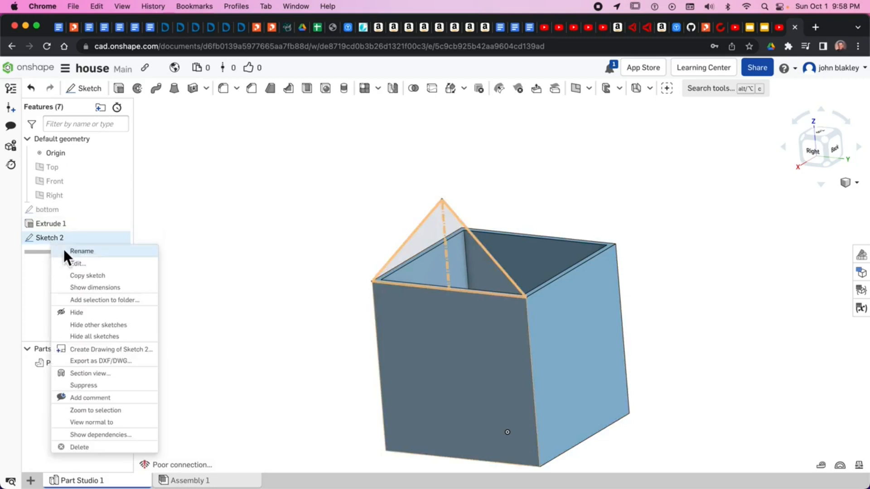
pyautogui.click(75, 252)
pyautogui.write('top')
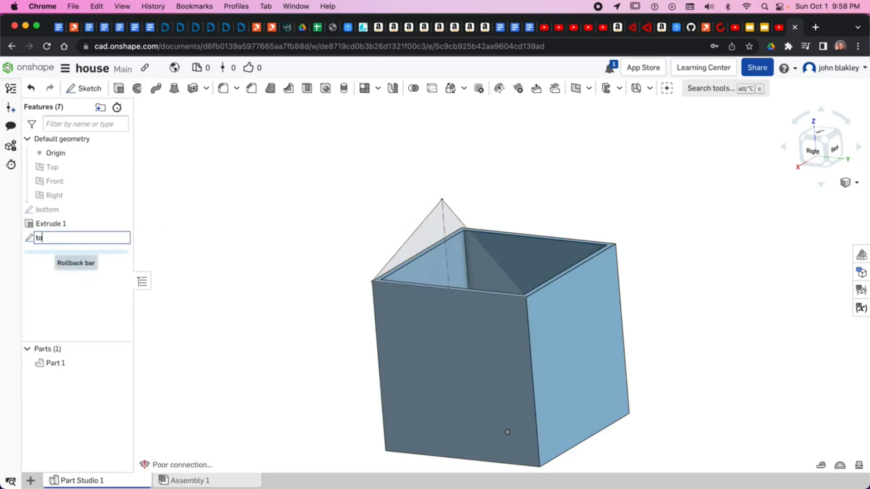
pyautogui.press('Return')
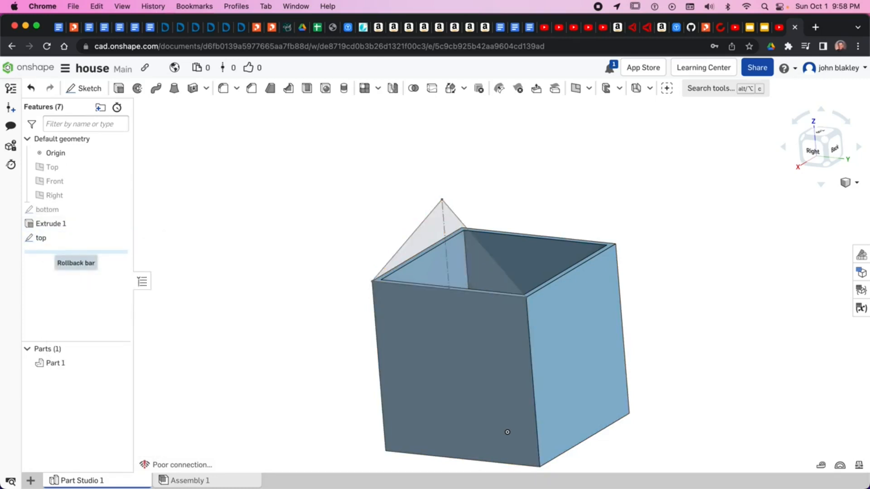
# - Extrude the "top" gable sketch inward over the open box by about 62 mm, adding it to Part 1
pyautogui.click(36, 240)
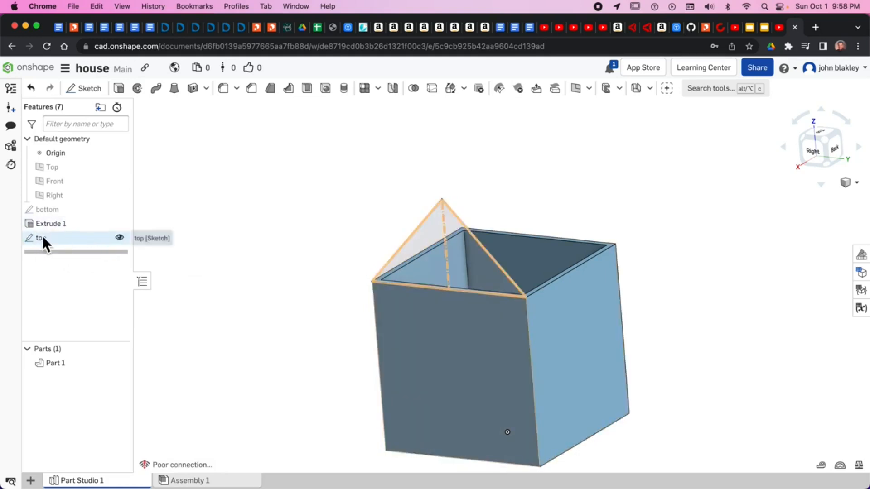
pyautogui.click(121, 89)
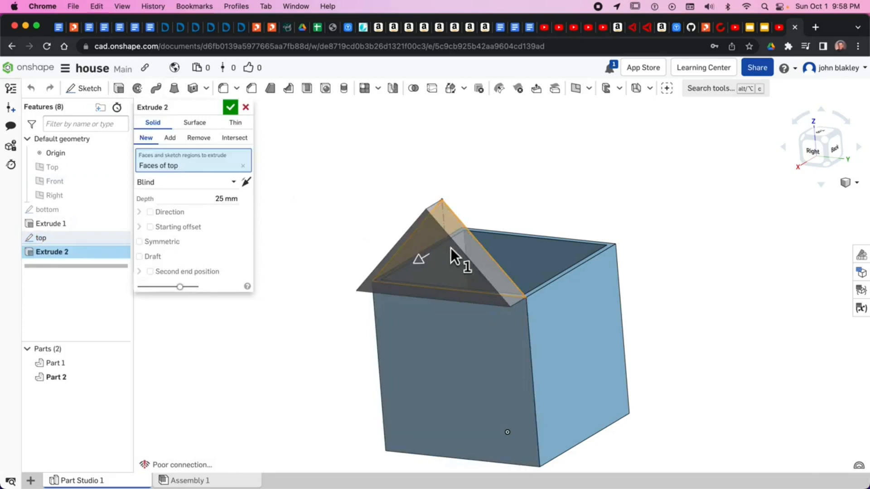
pyautogui.moveTo(388, 281)
pyautogui.mouseDown(button='right')
pyautogui.moveTo(347, 320)
pyautogui.moveTo(380, 304)
pyautogui.moveTo(393, 281)
pyautogui.mouseUp(button='right')
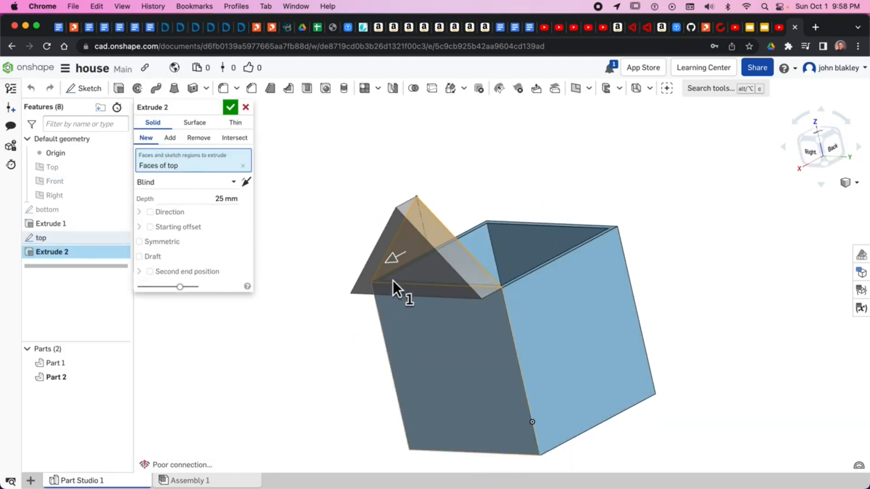
pyautogui.moveTo(394, 260); pyautogui.dragTo(470, 244)
pyautogui.moveTo(551, 322); pyautogui.dragTo(523, 330, button='right')
pyautogui.moveTo(532, 198); pyautogui.dragTo(461, 201)
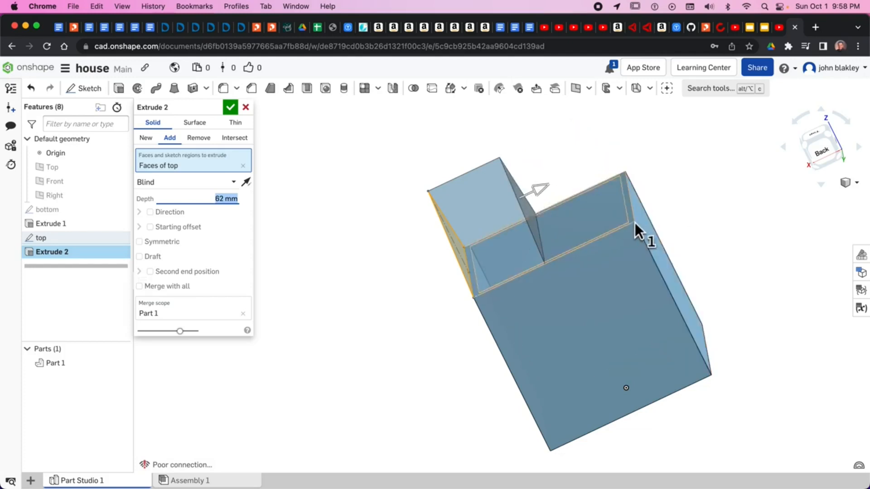
# - Try the Up to next, Up to part and Through all end types for the gable extrusion
pyautogui.scroll(5, 635, 223)
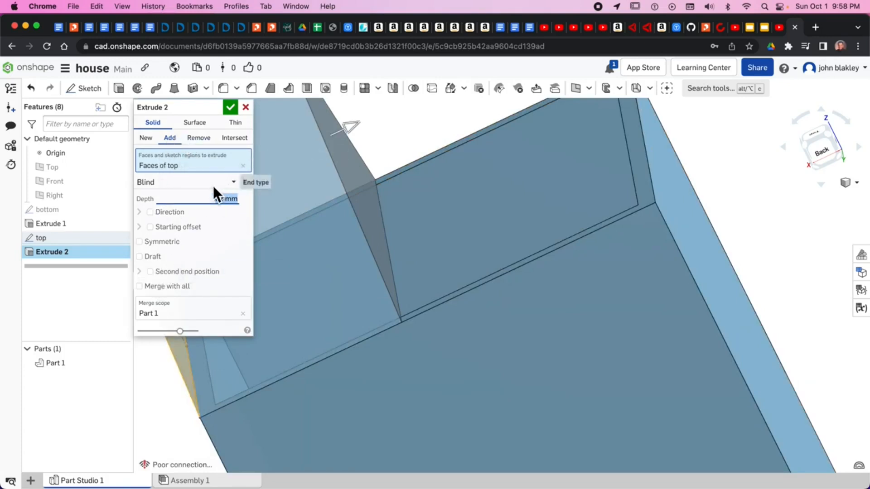
pyautogui.click(198, 182)
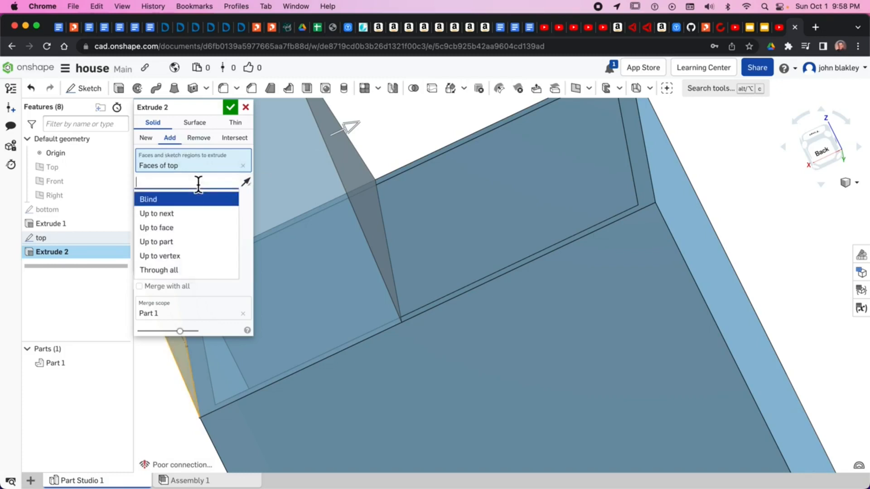
pyautogui.click(251, 199)
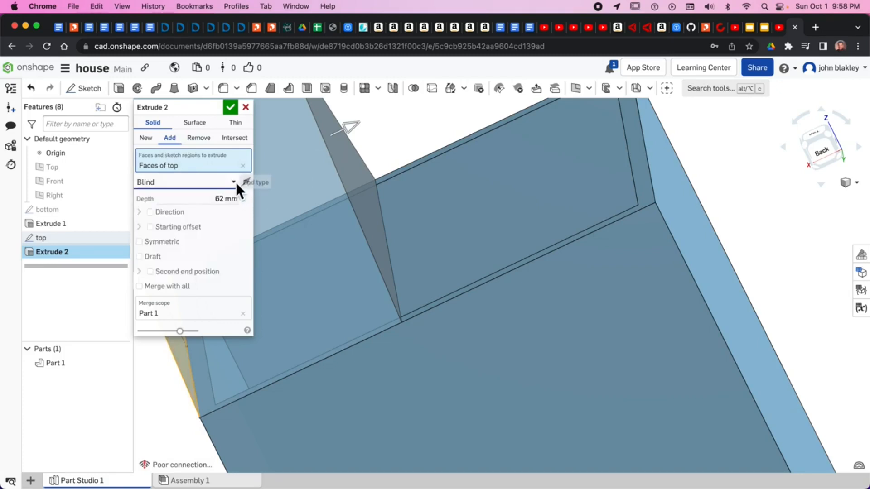
pyautogui.click(233, 182)
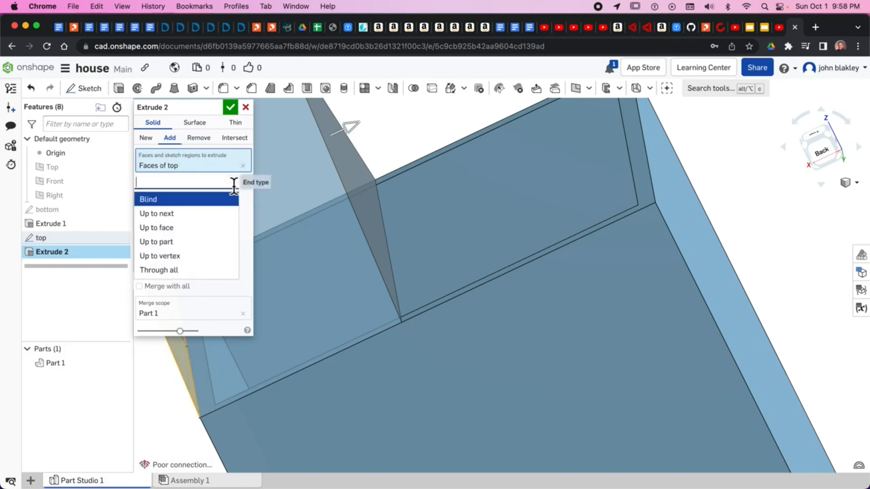
pyautogui.click(169, 219)
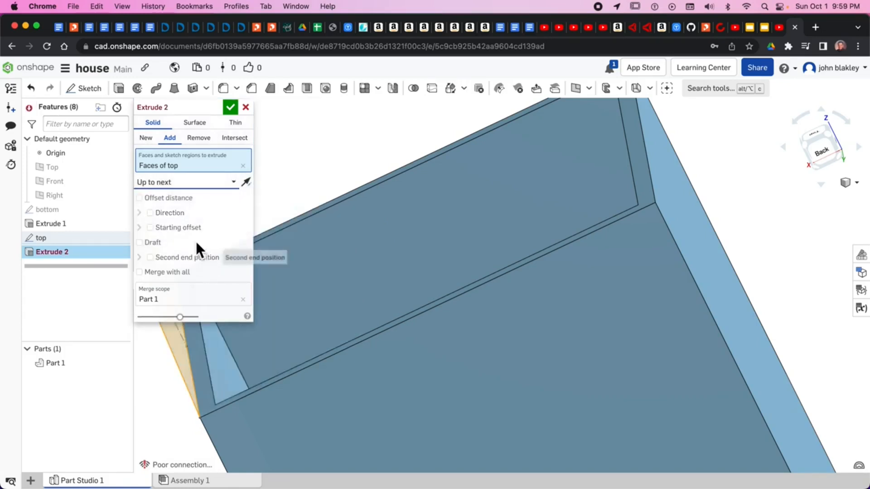
pyautogui.scroll(-3, 304, 312)
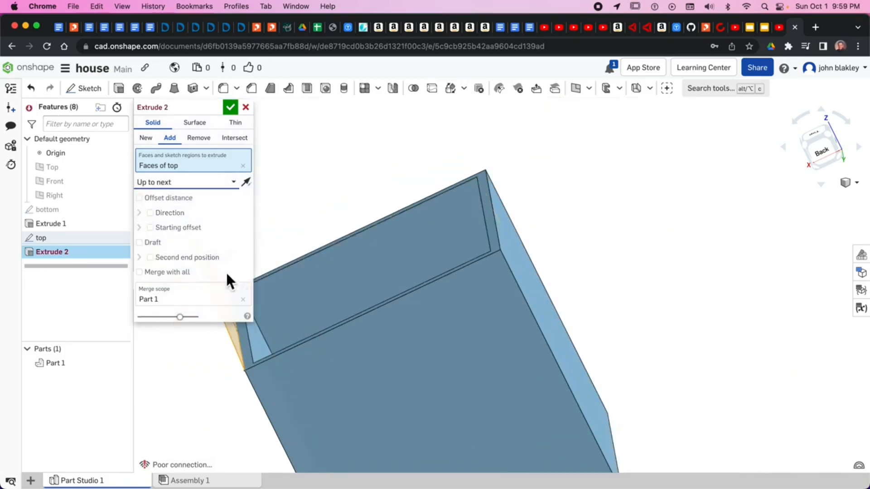
pyautogui.click(186, 184)
pyautogui.click(248, 183)
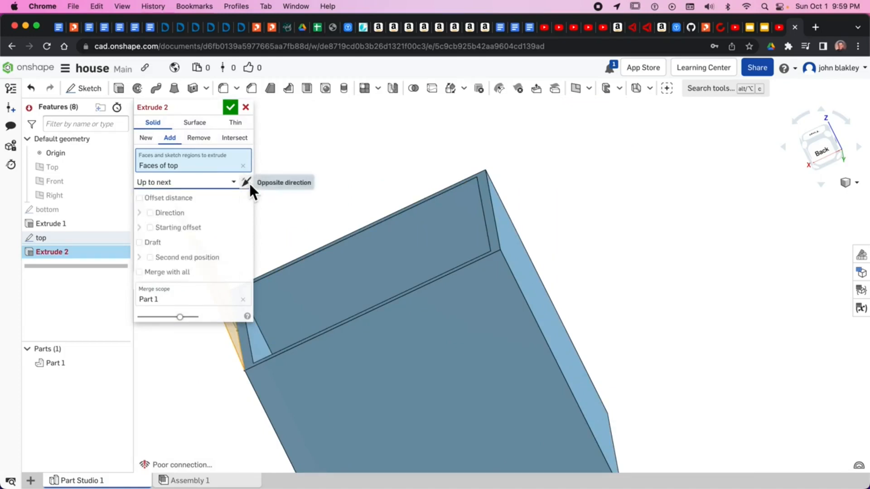
pyautogui.click(236, 183)
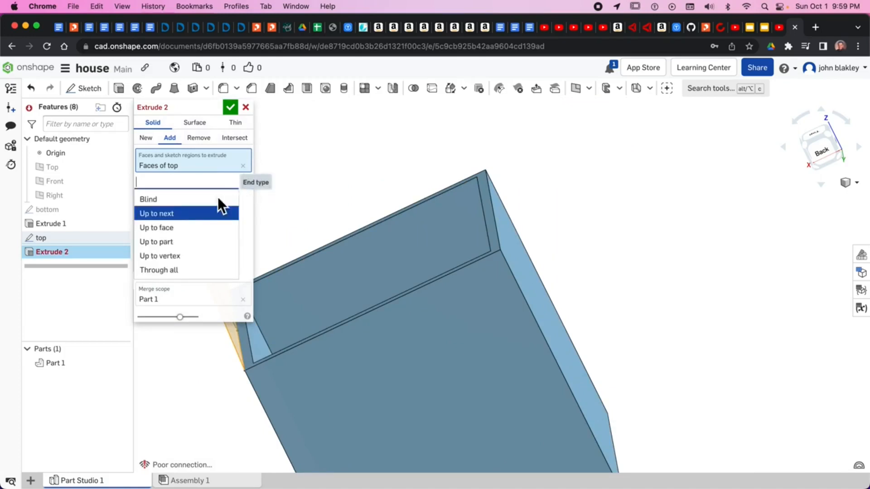
pyautogui.click(174, 242)
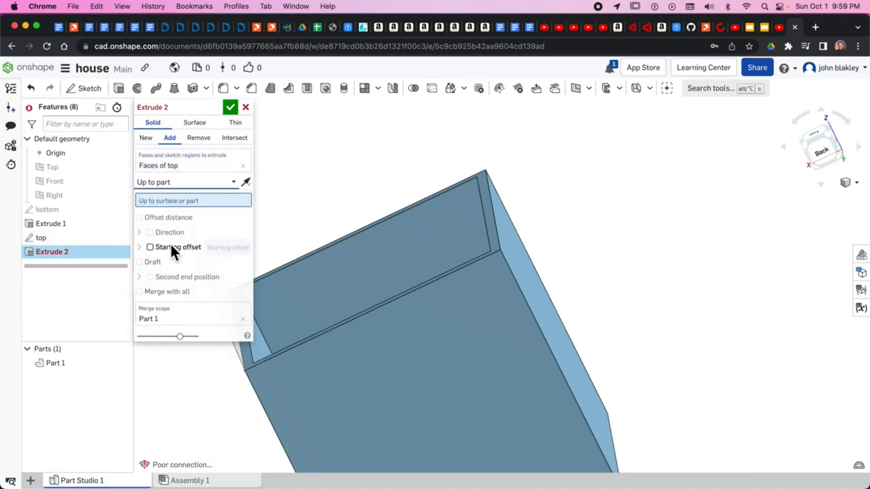
pyautogui.click(235, 182)
pyautogui.click(171, 271)
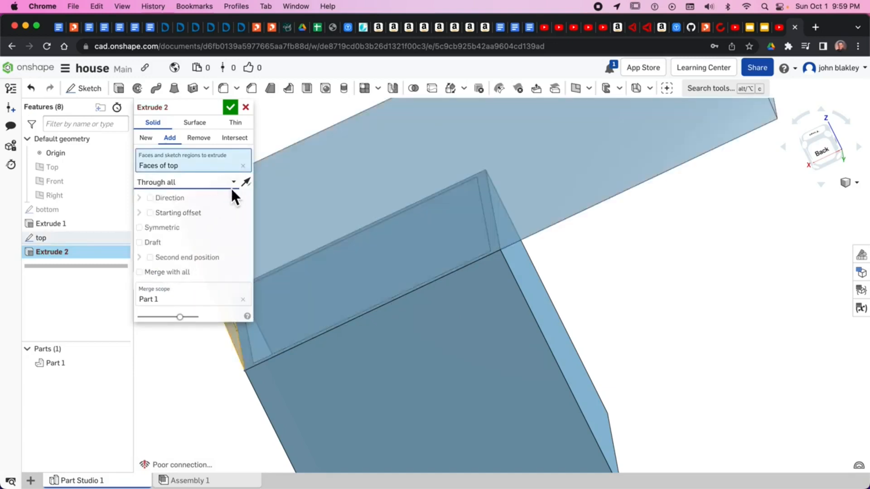
# - Try extruding the gable up to the box's opposite outer wall face, and return the end type to Blind
pyautogui.click(233, 183)
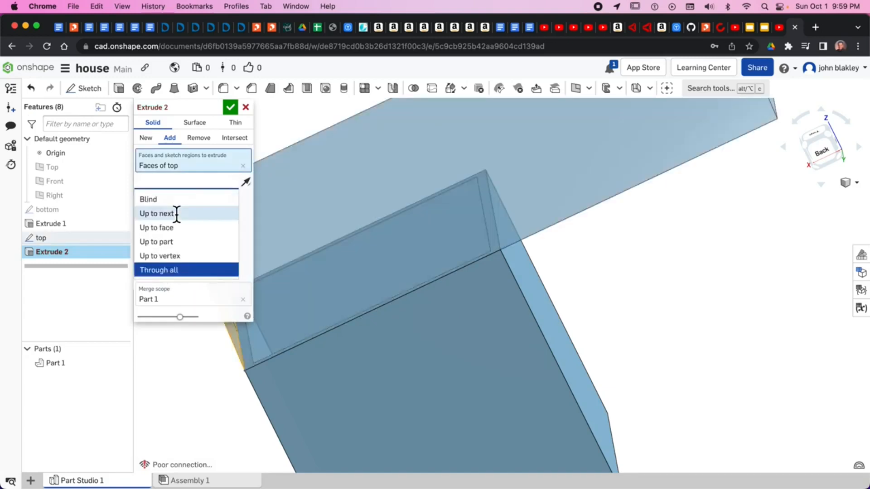
pyautogui.click(177, 229)
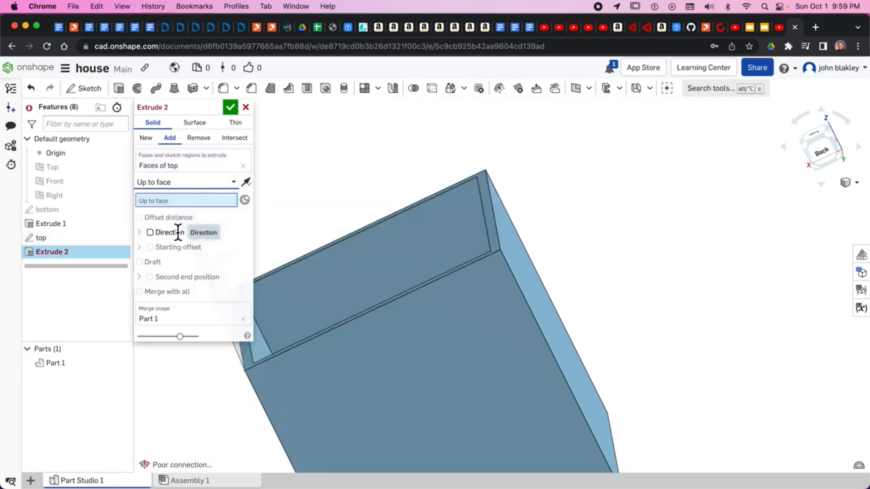
pyautogui.click(500, 235)
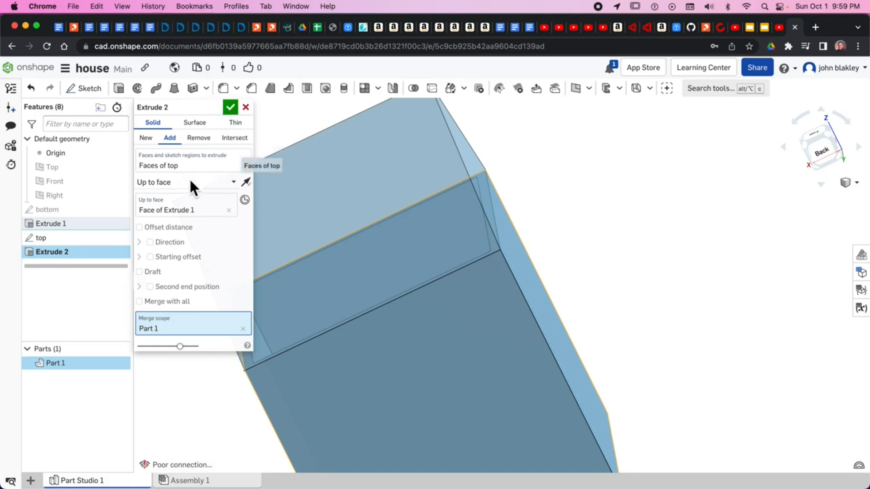
pyautogui.click(233, 182)
pyautogui.click(169, 196)
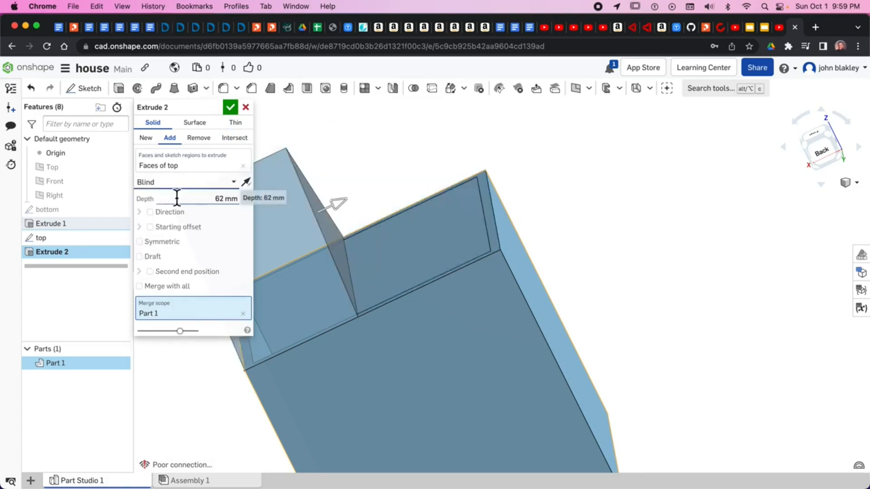
# - Set the gable extrusion's blind depth to 140 mm so the roof spans the whole box, and accept the feature
pyautogui.moveTo(341, 210); pyautogui.dragTo(446, 205)
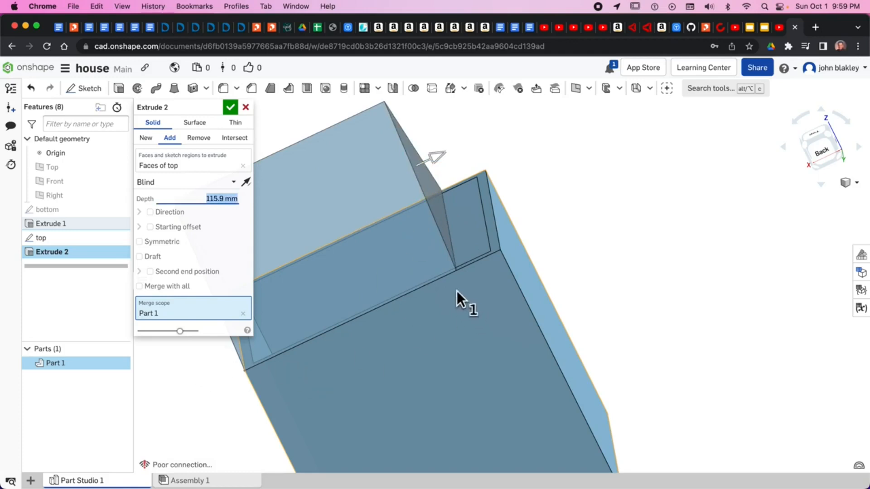
pyautogui.write('140')
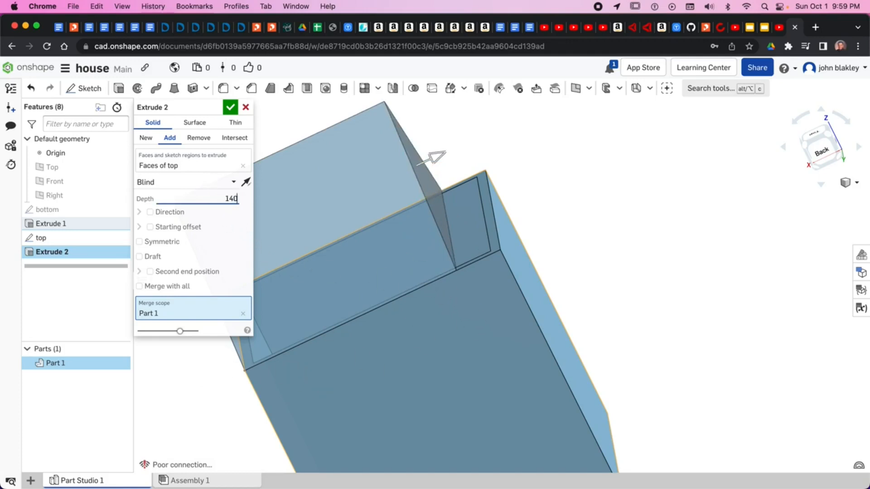
pyautogui.press('Return')
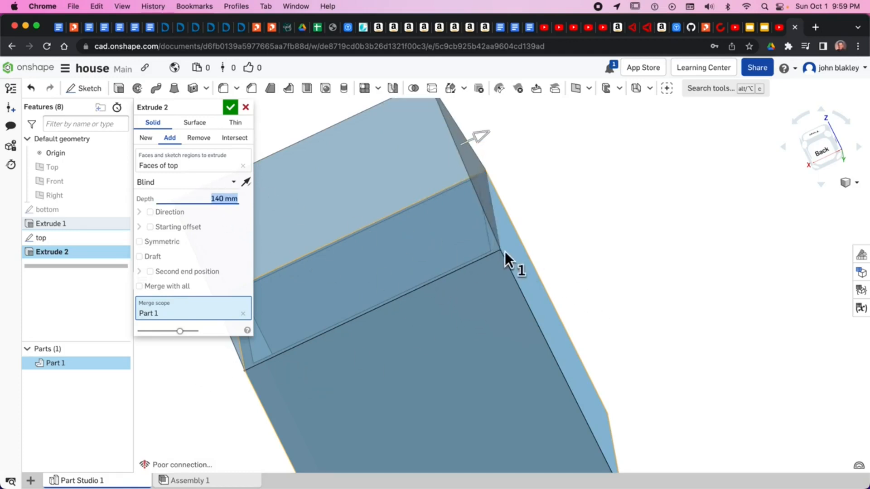
pyautogui.moveTo(364, 281); pyautogui.dragTo(394, 261, button='right')
pyautogui.scroll(-5, 391, 282)
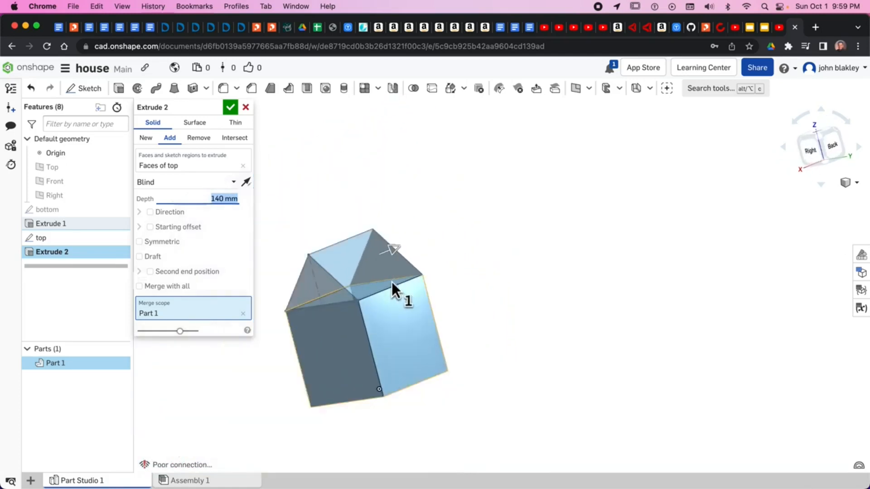
pyautogui.click(231, 107)
pyautogui.moveTo(287, 302); pyautogui.dragTo(314, 242, button='right')
pyautogui.moveTo(311, 344); pyautogui.dragTo(253, 330, button='right')
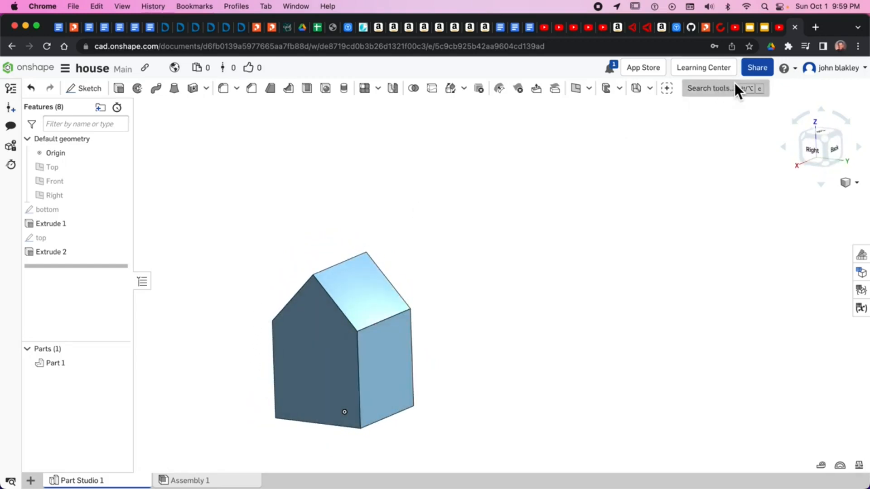
# - Open the house document's share settings and set the permission for individuals to Can view
pyautogui.click(767, 68)
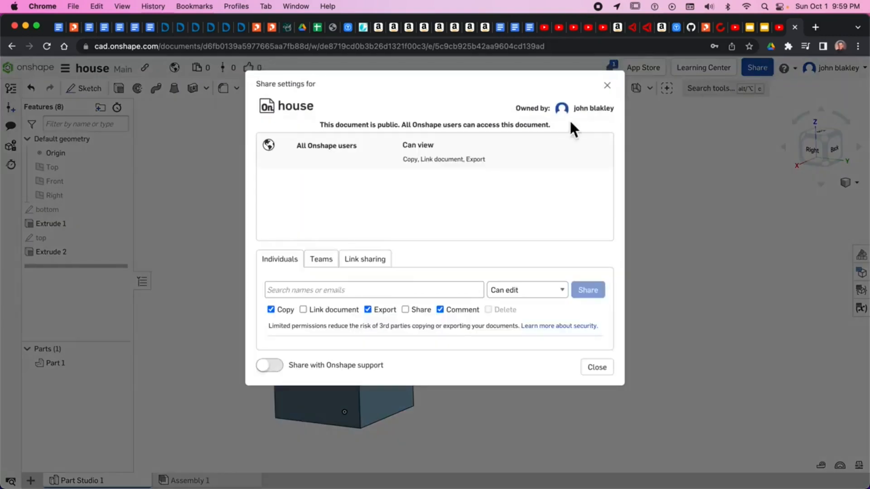
pyautogui.click(537, 293)
pyautogui.click(522, 304)
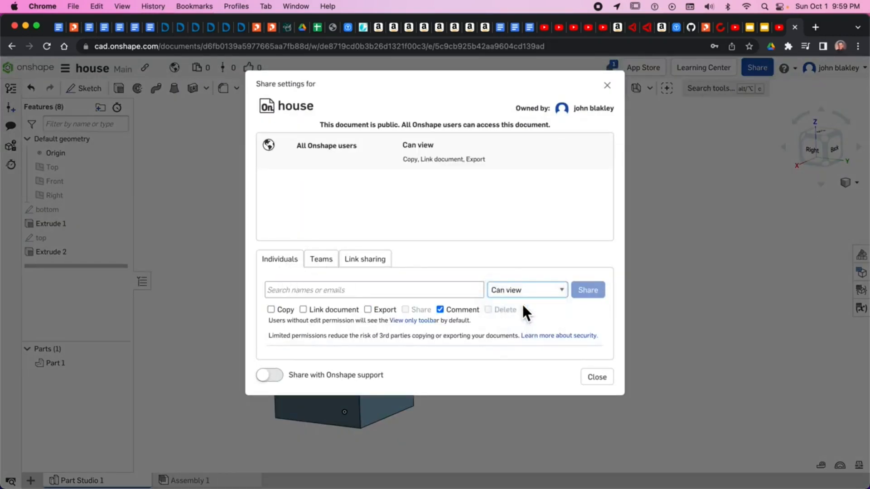
# - Turn on link sharing for the house document and copy the document link to the clipboard
pyautogui.click(361, 259)
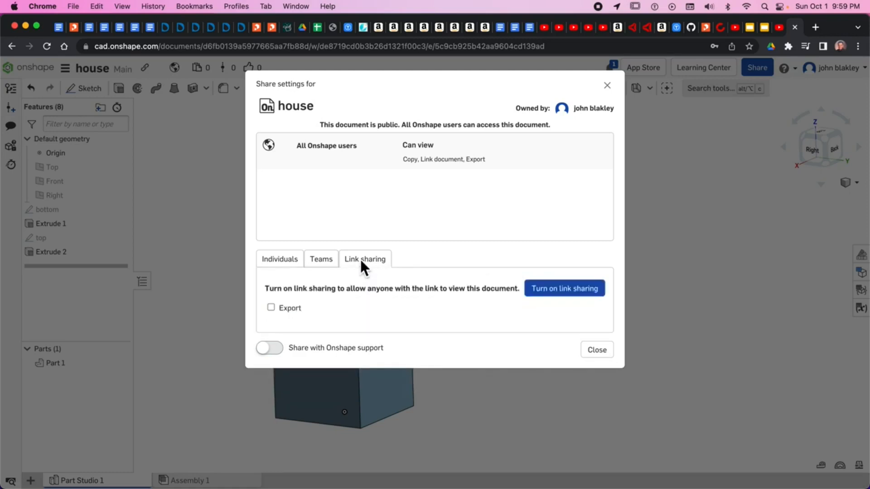
pyautogui.click(557, 290)
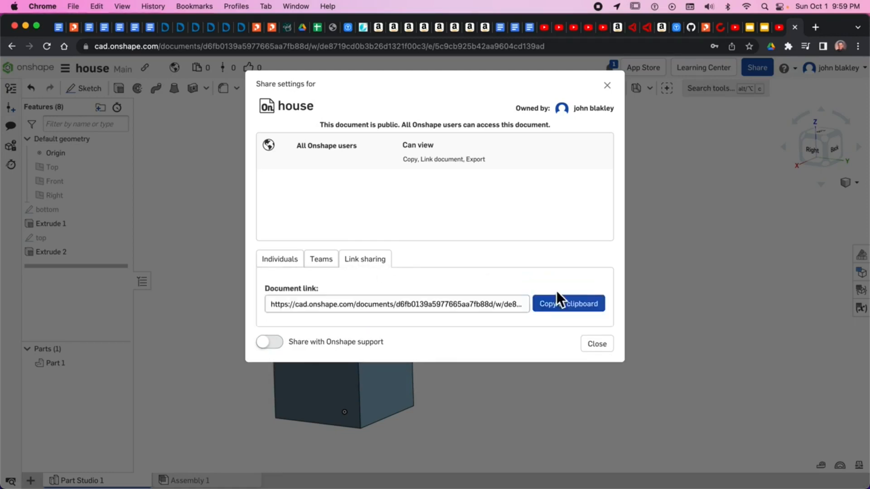
pyautogui.click(561, 308)
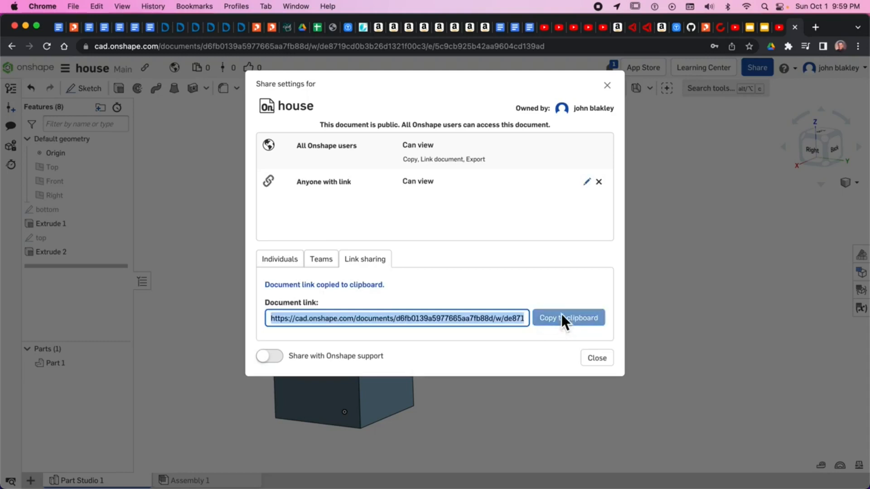
# - Switch to the House presentation in Google Slides, inspect the HERE link on hand-in slide 30, and return to Onshape
pyautogui.click(753, 28)
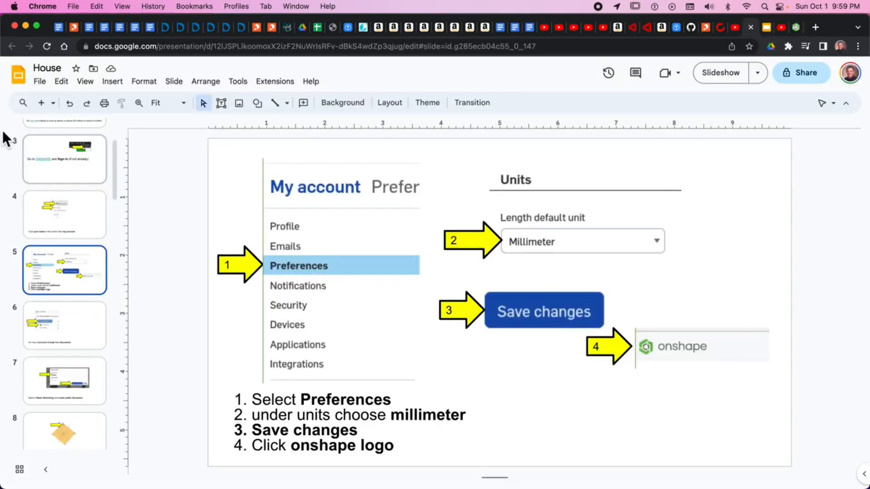
pyautogui.scroll(3, 40, 179)
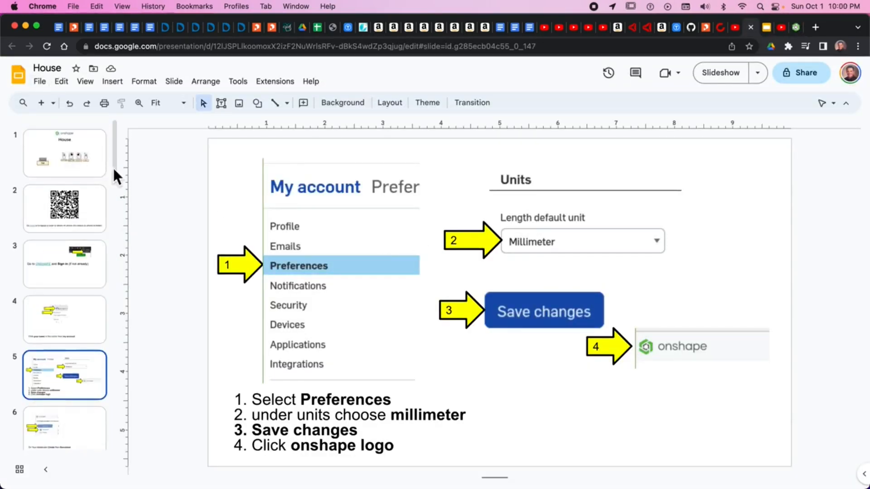
pyautogui.click(66, 157)
pyautogui.scroll(-5, 72, 227)
pyautogui.scroll(-20, 66, 308)
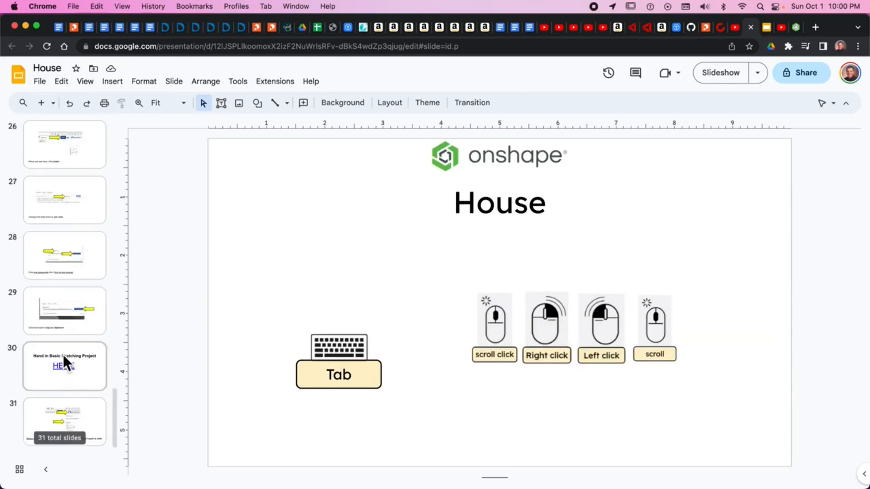
pyautogui.click(65, 361)
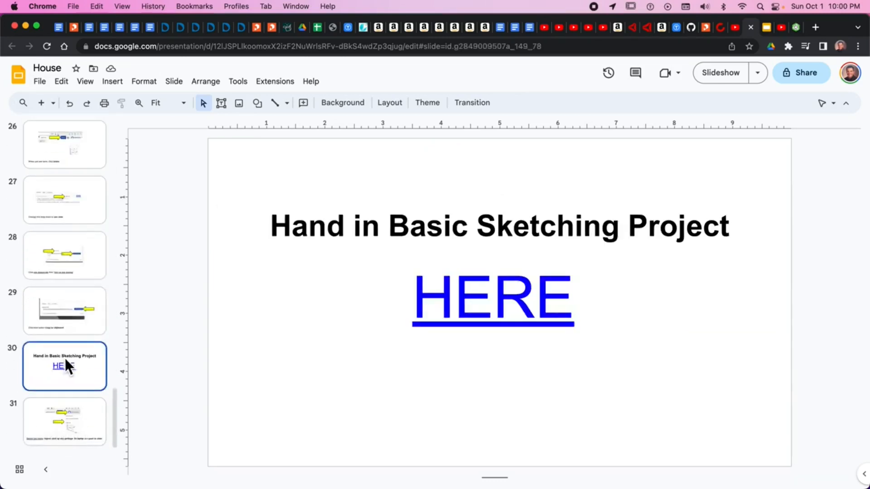
pyautogui.click(498, 297)
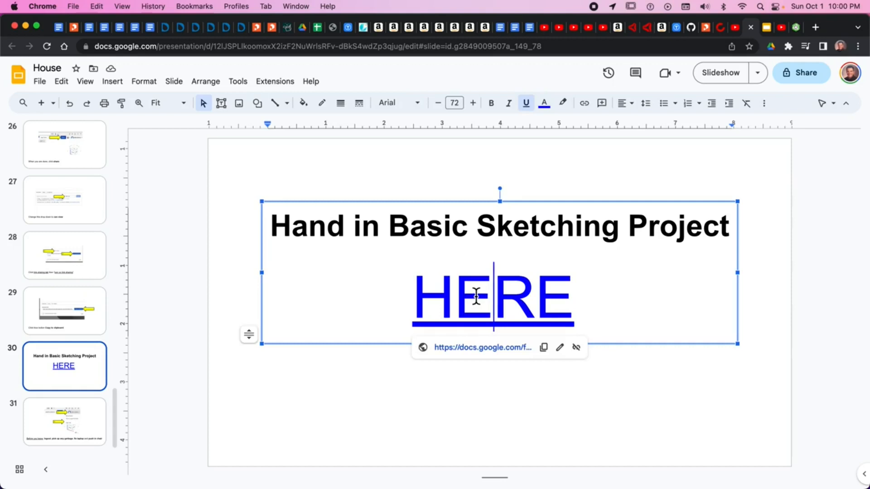
pyautogui.click(796, 27)
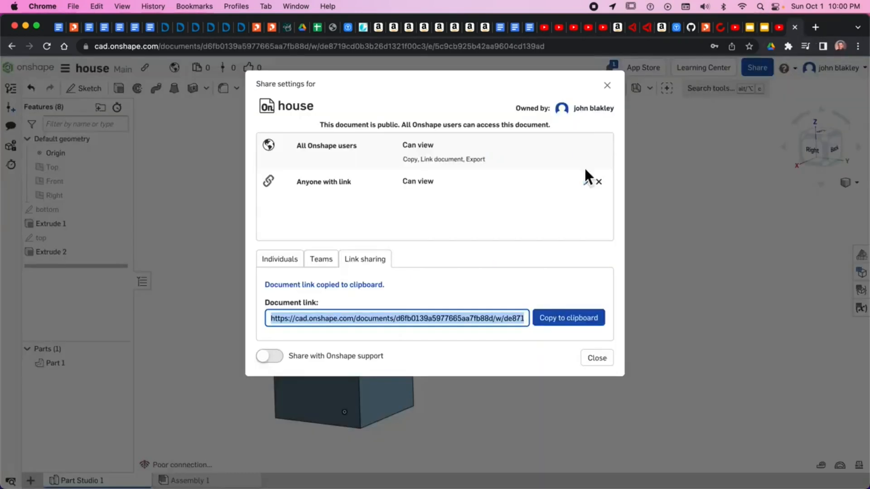